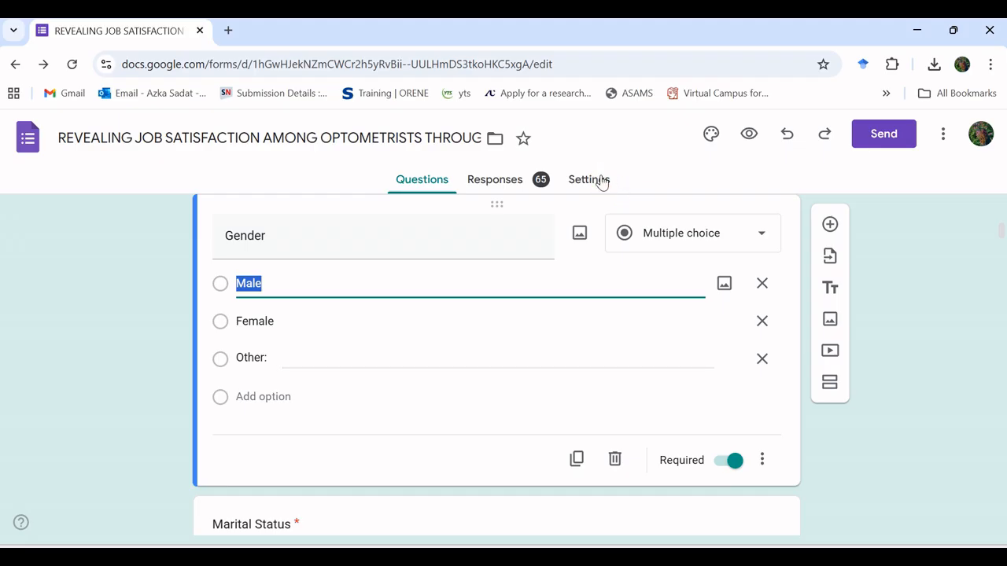
Step: Open the form's settings and review the response collection options
{"action": "left_click", "coordinate": [603, 181]}
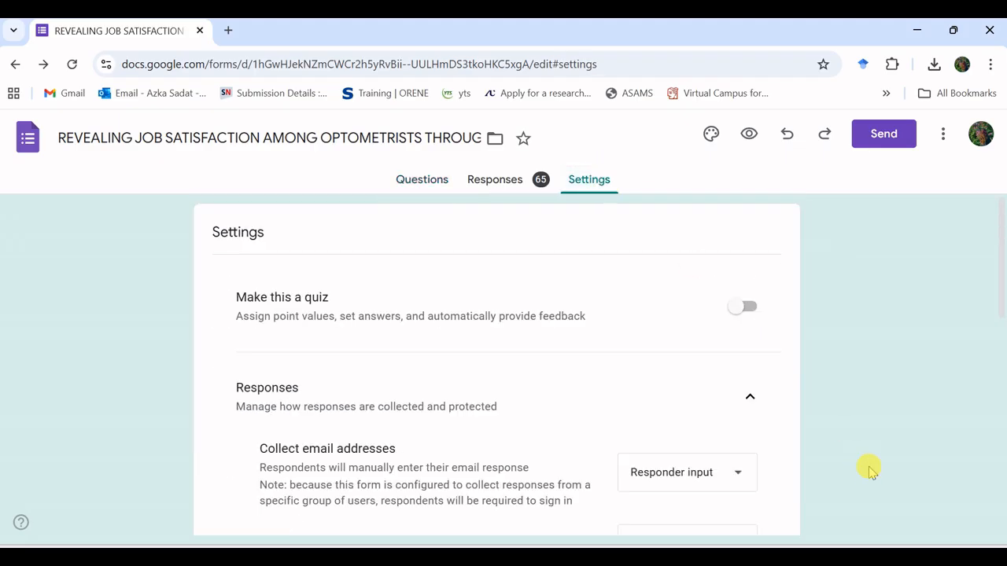
{"action": "scroll", "coordinate": [871, 470], "scroll_direction": "down", "scroll_amount": 4}
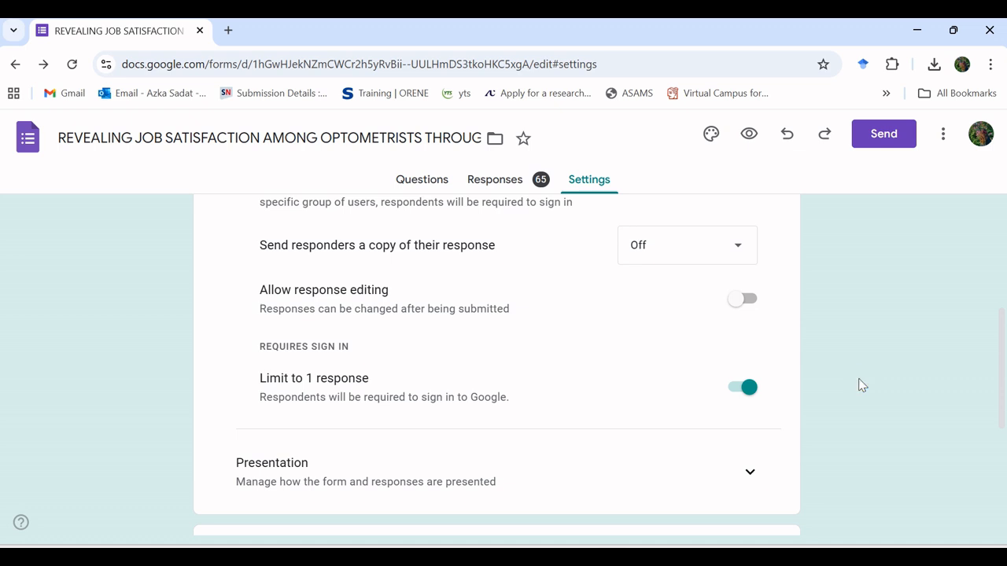
{"action": "scroll", "coordinate": [859, 385], "scroll_direction": "up", "scroll_amount": 2}
{"action": "scroll", "coordinate": [859, 385], "scroll_direction": "down", "scroll_amount": 1}
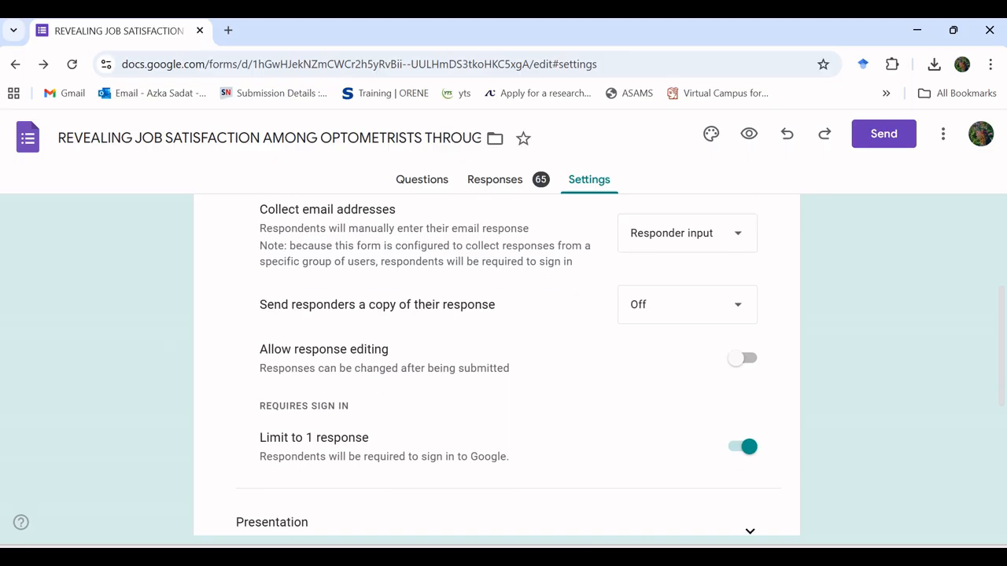
{"action": "scroll", "coordinate": [497, 366], "scroll_direction": "up", "scroll_amount": 3}
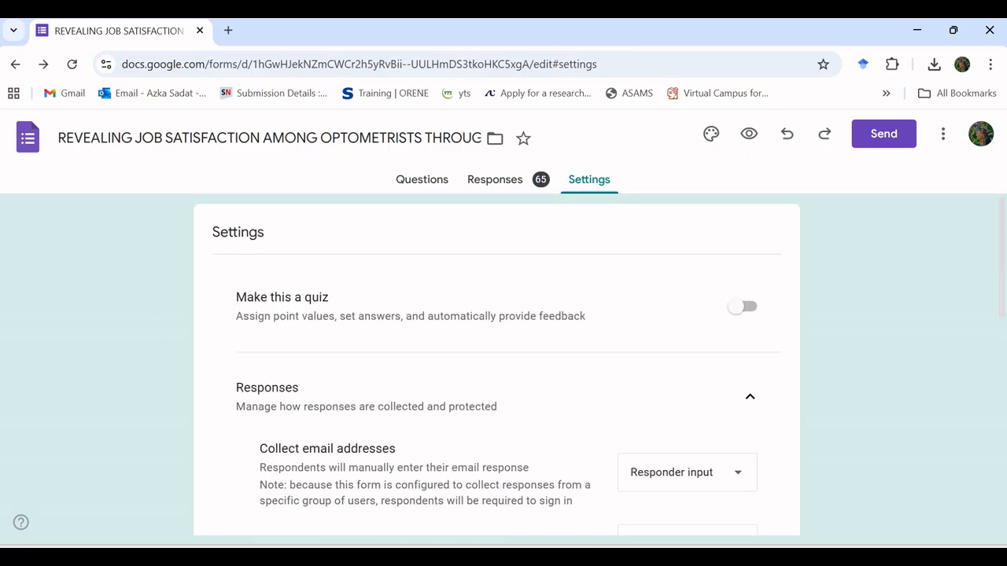
Step: Download the form's responses as a CSV file
{"action": "left_click", "coordinate": [495, 179]}
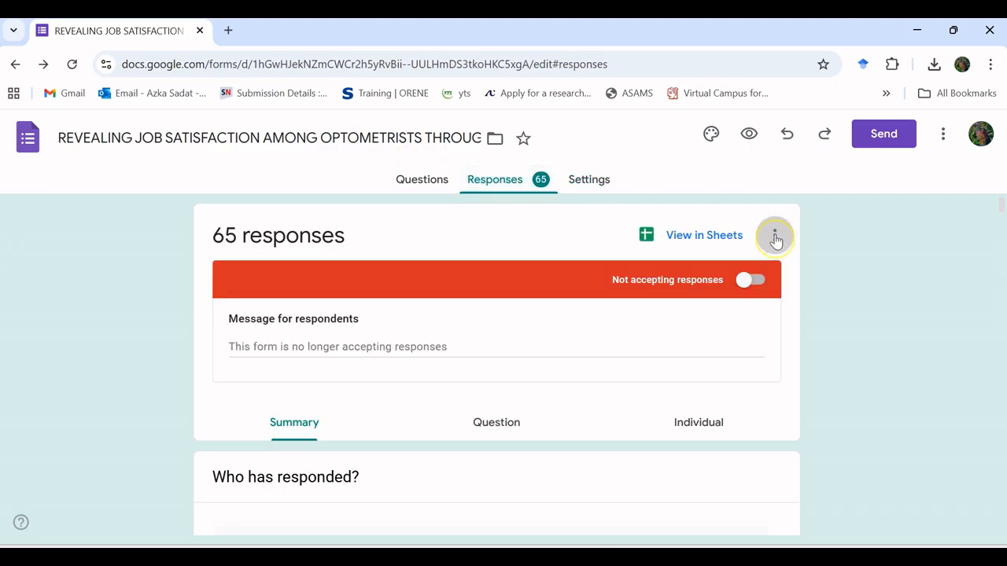
{"action": "left_click", "coordinate": [774, 236]}
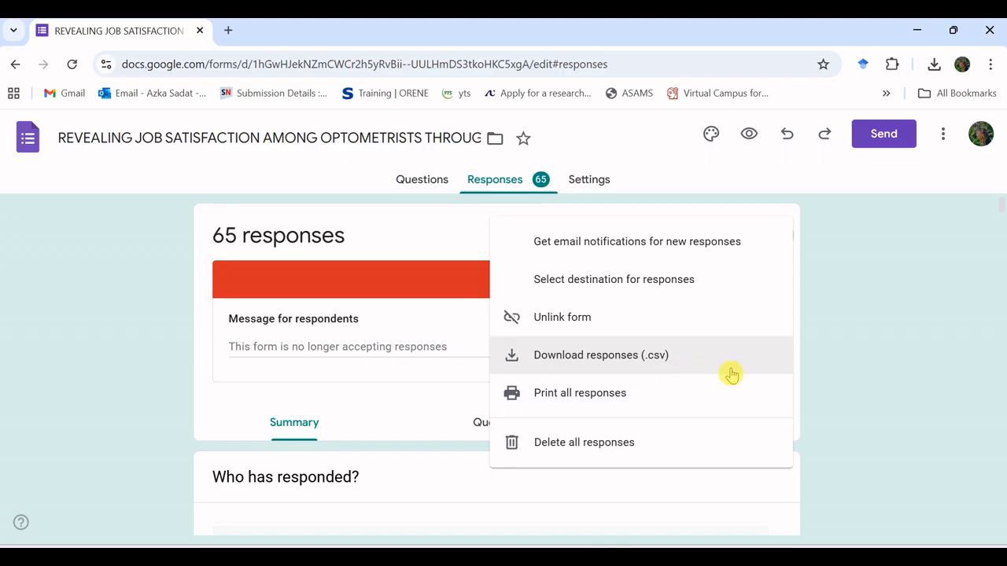
{"action": "left_click", "coordinate": [913, 417]}
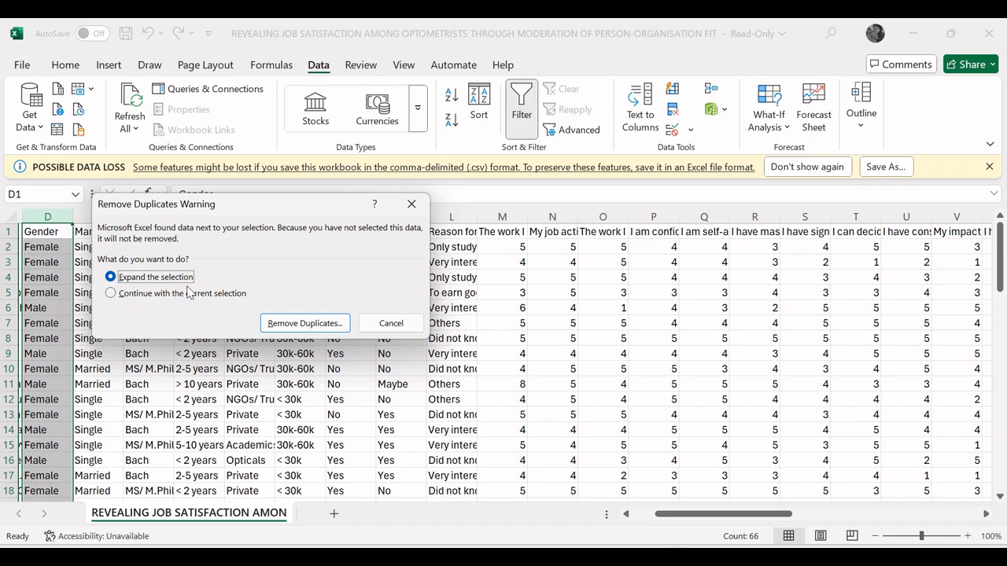
Step: Remove duplicates from the Gender column alone, continuing with the current selection
{"action": "left_click", "coordinate": [111, 294]}
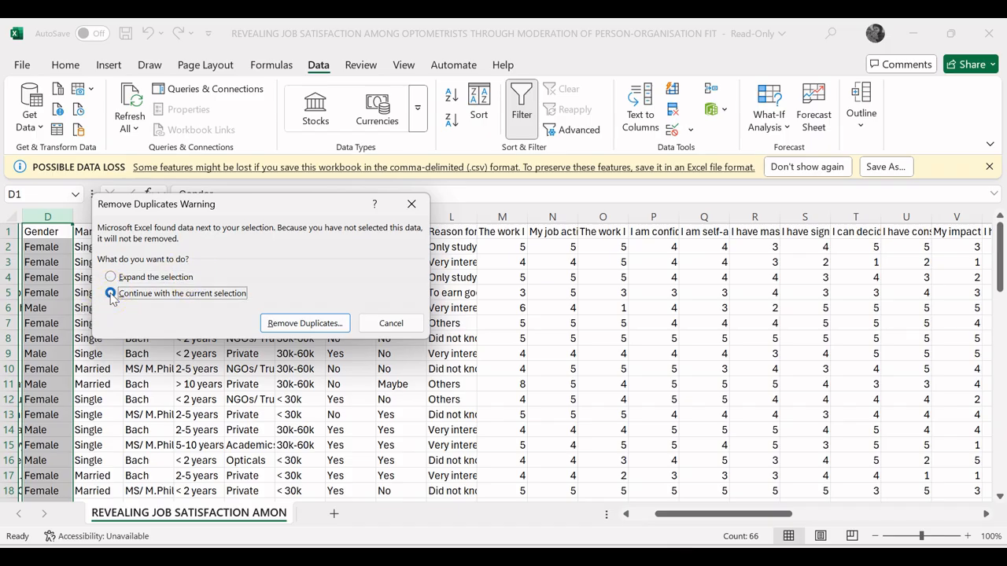
{"action": "left_click", "coordinate": [306, 322]}
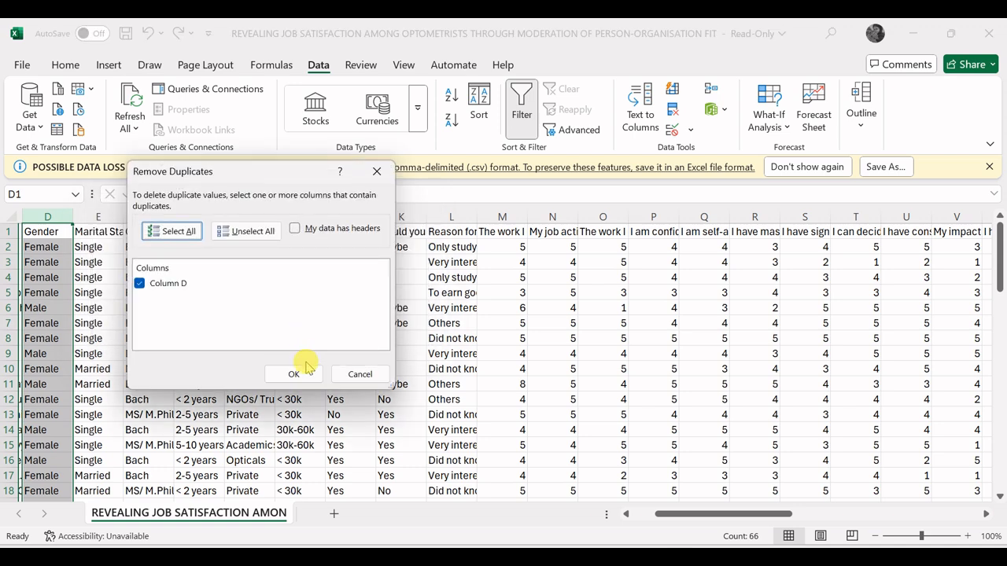
{"action": "left_click", "coordinate": [294, 374]}
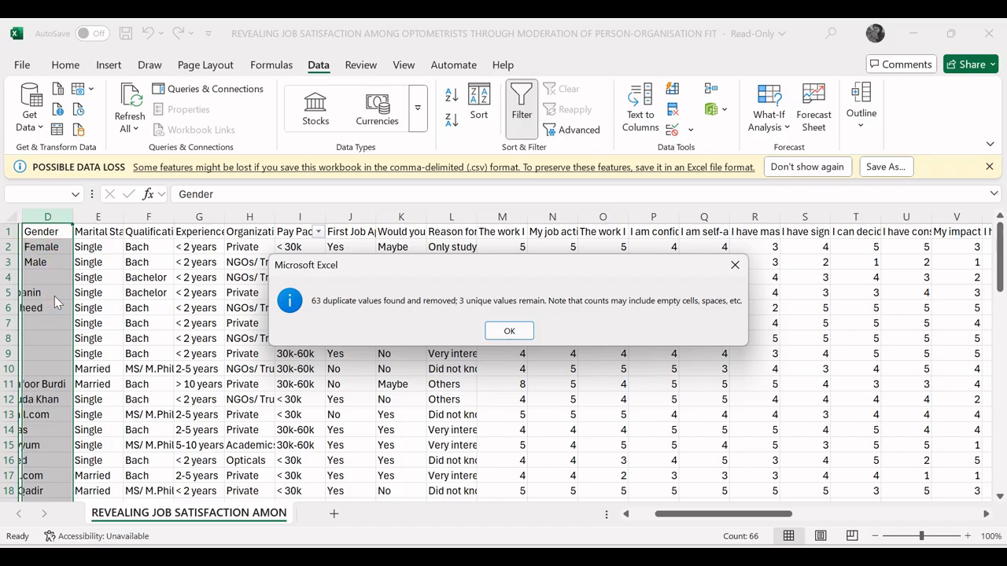
{"action": "left_click", "coordinate": [509, 334]}
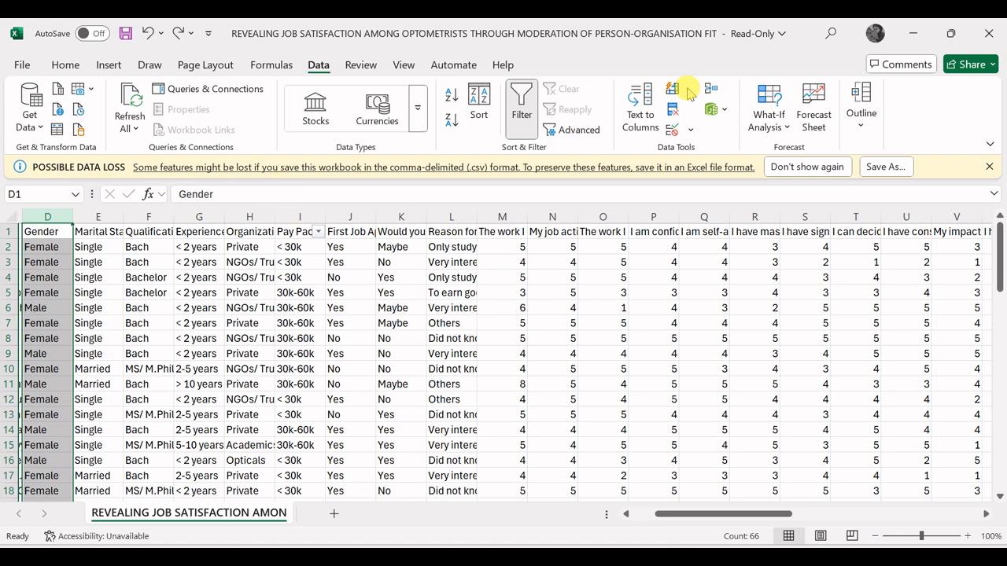
Step: Remove duplicate rows from the whole table with all columns checked and headers included
{"action": "left_click", "coordinate": [674, 112]}
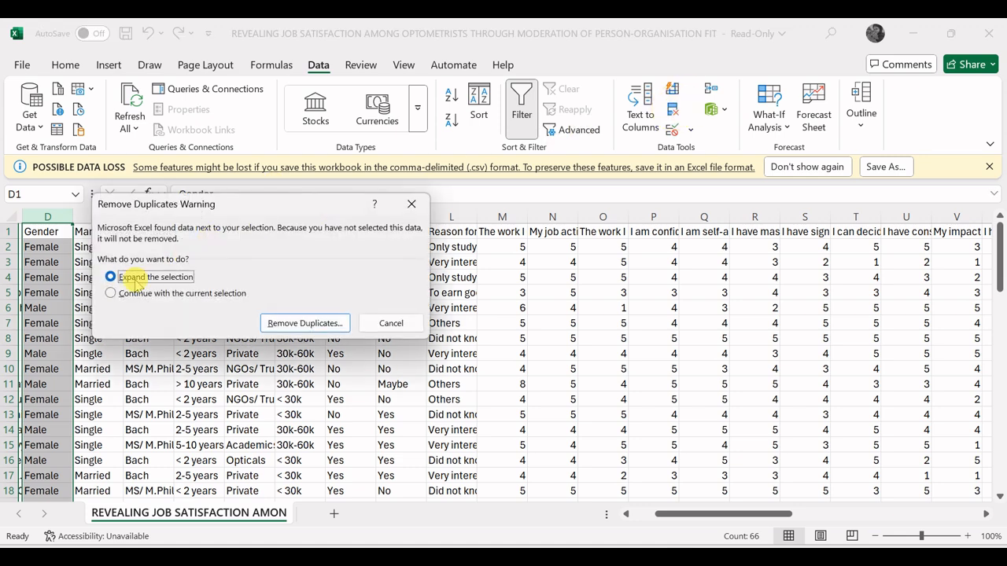
{"action": "left_click", "coordinate": [320, 322]}
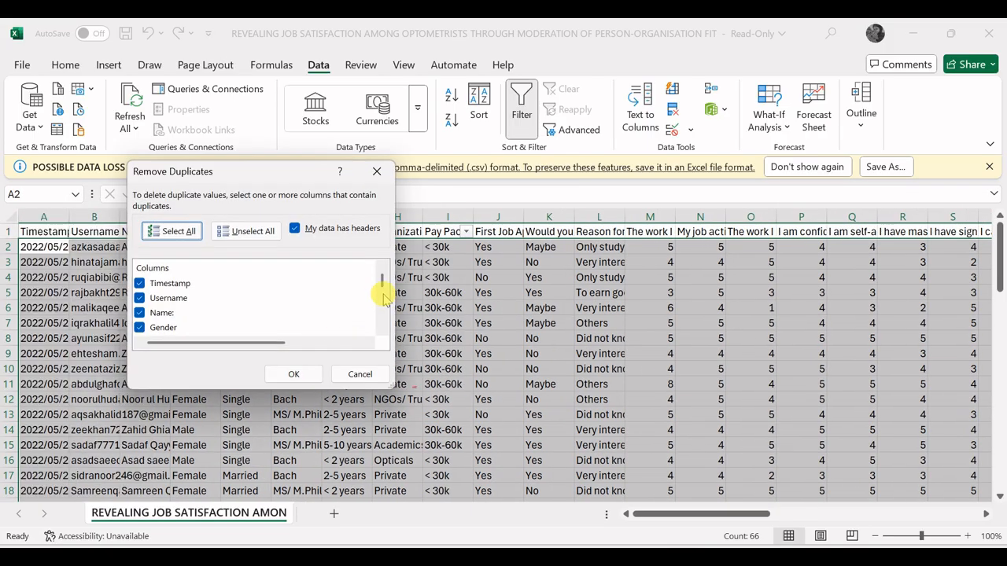
{"action": "left_click_drag", "start_coordinate": [383, 282], "coordinate": [384, 316]}
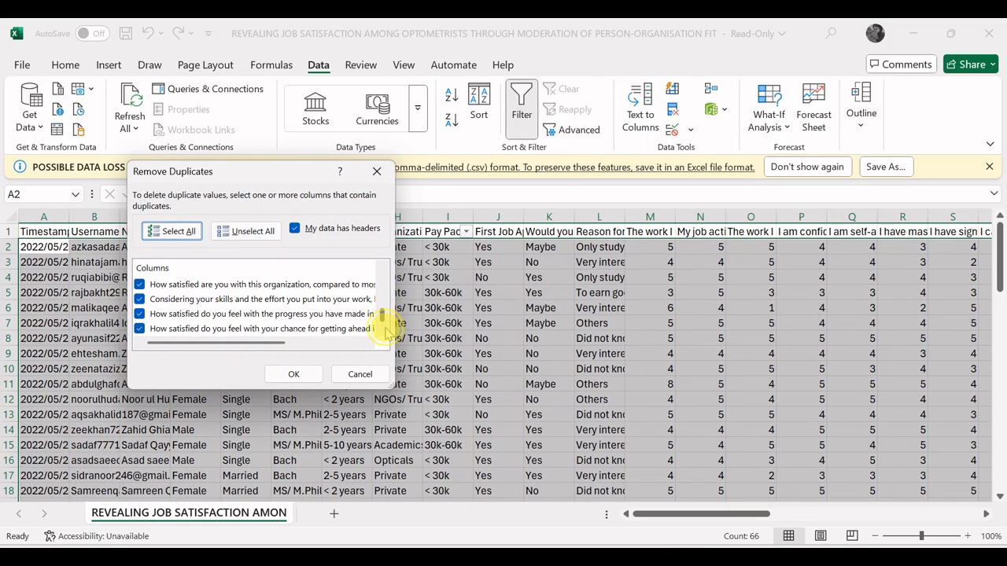
{"action": "left_click", "coordinate": [299, 375]}
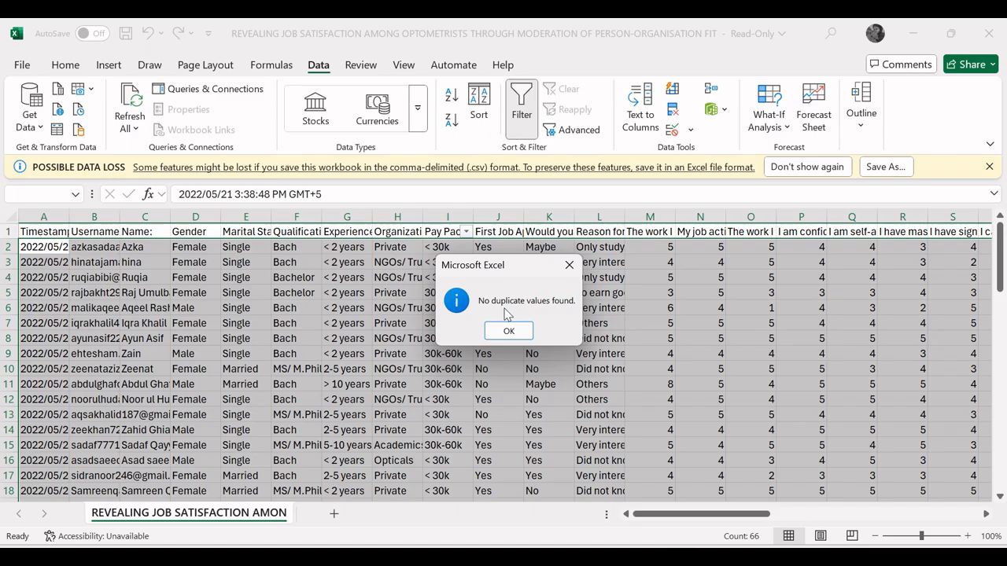
{"action": "left_click", "coordinate": [509, 331]}
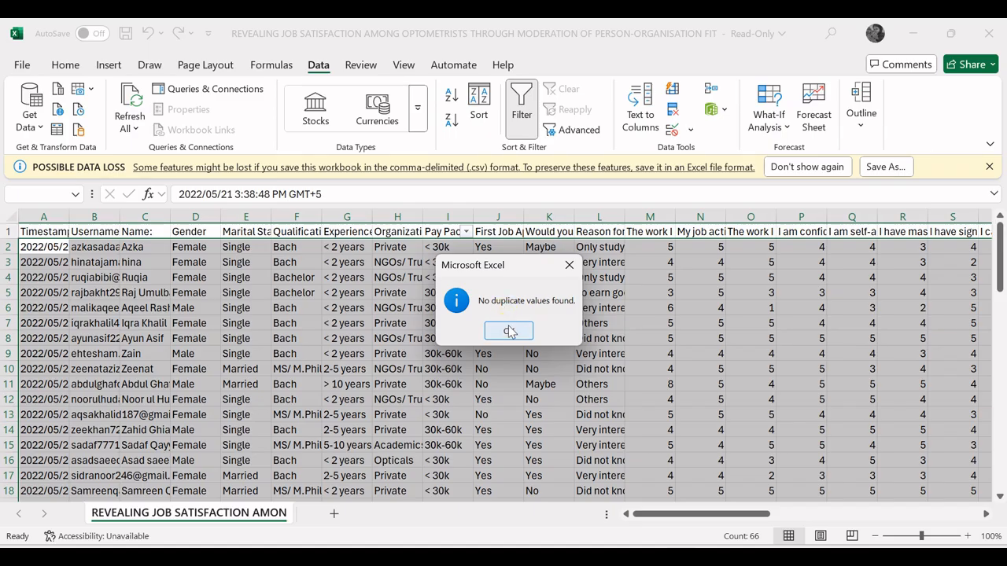
{"action": "left_click", "coordinate": [509, 331]}
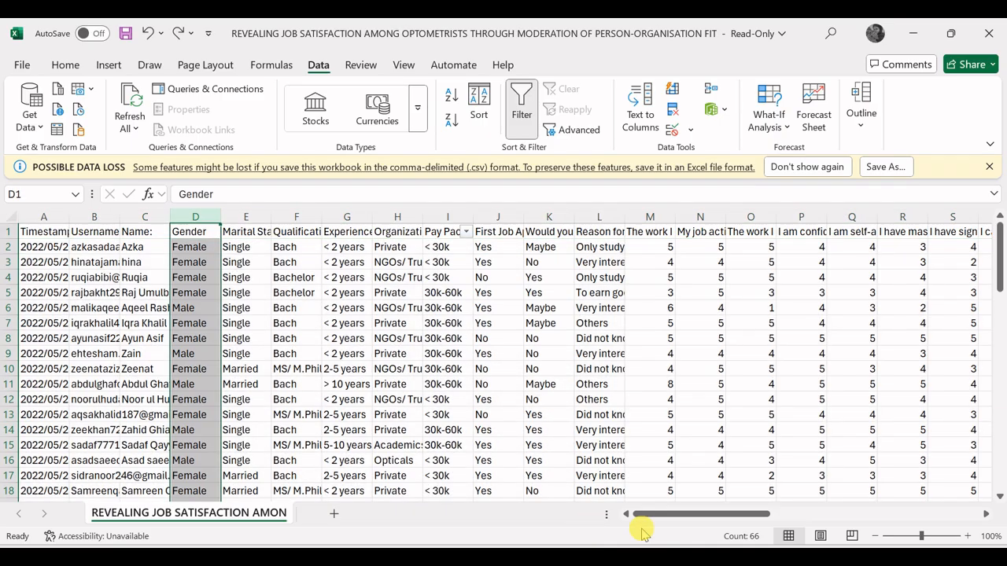
Step: Scroll across the sheet's survey columns
{"action": "left_click_drag", "start_coordinate": [660, 519], "coordinate": [717, 518]}
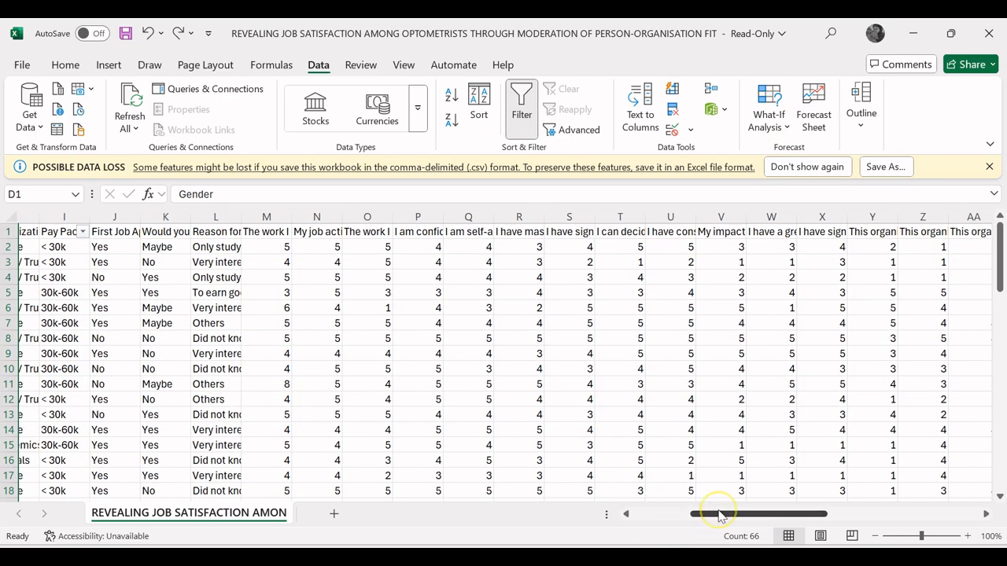
{"action": "left_click_drag", "start_coordinate": [1000, 264], "coordinate": [1003, 236]}
{"action": "left_click_drag", "start_coordinate": [731, 515], "coordinate": [676, 519]}
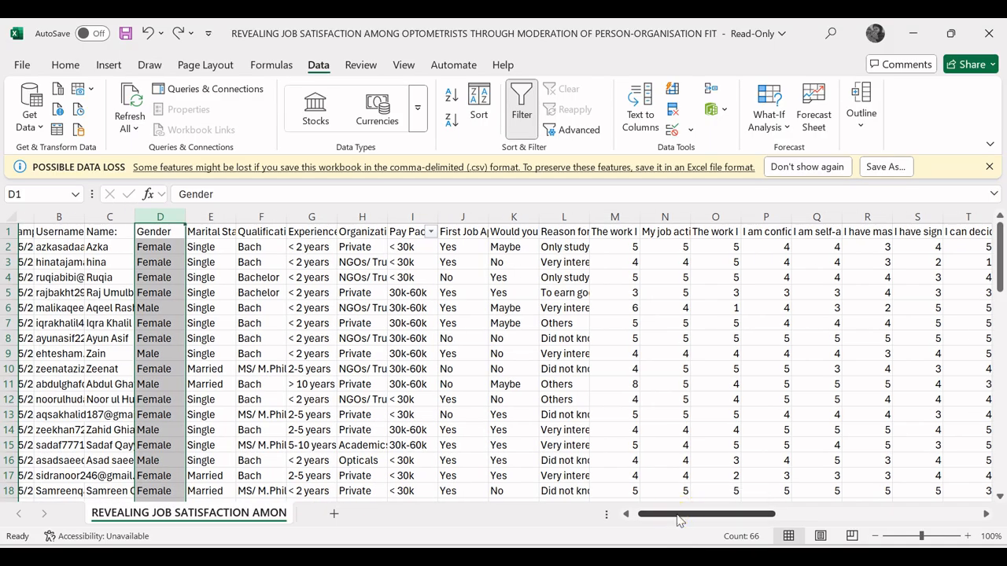
{"action": "left_click_drag", "start_coordinate": [680, 519], "coordinate": [694, 519]}
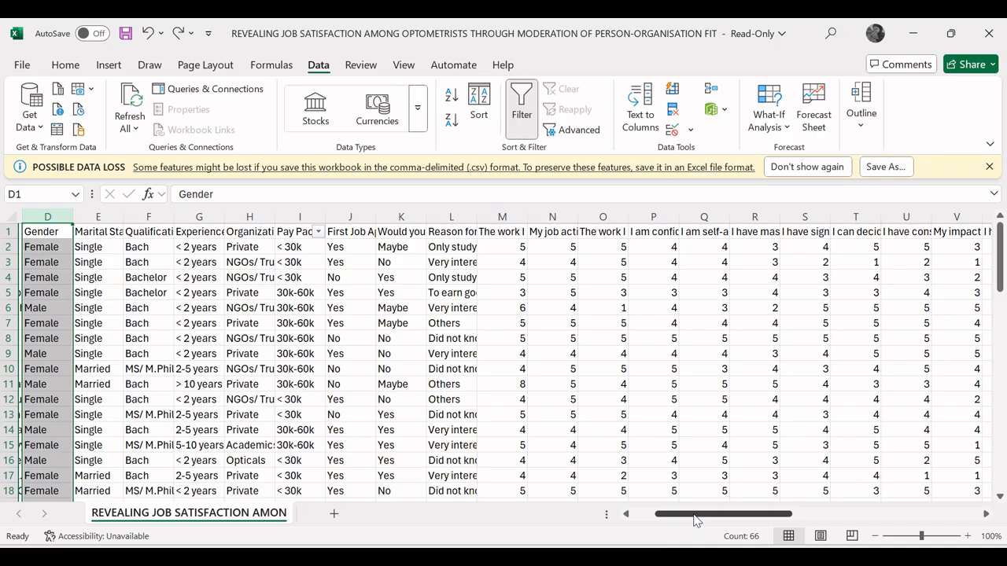
Step: Switch to OneNote and handwrite "10-25" on the blank page with the blue pen
{"action": "key", "text": "alt+Tab"}
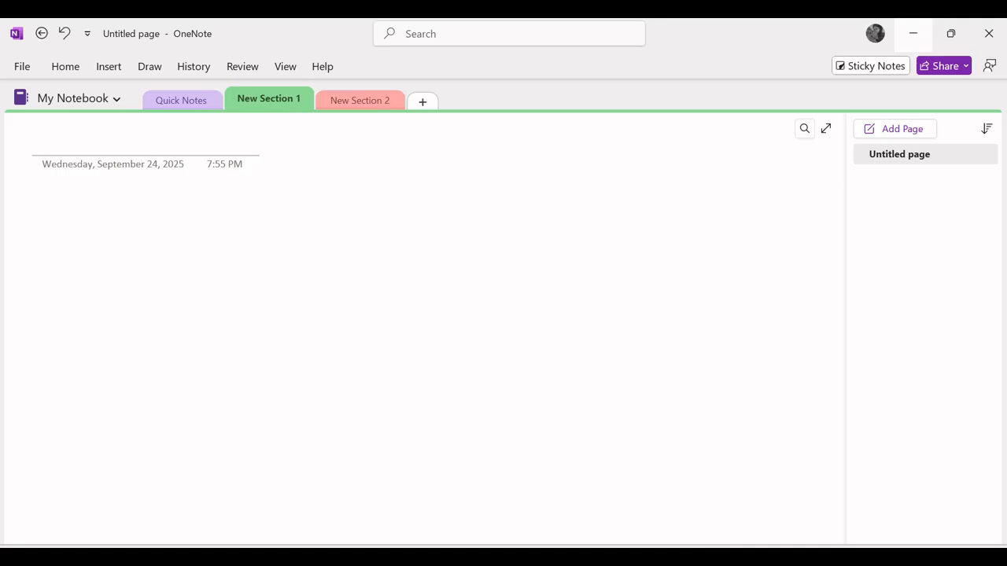
{"action": "left_click", "coordinate": [78, 98]}
{"action": "left_click", "coordinate": [109, 67]}
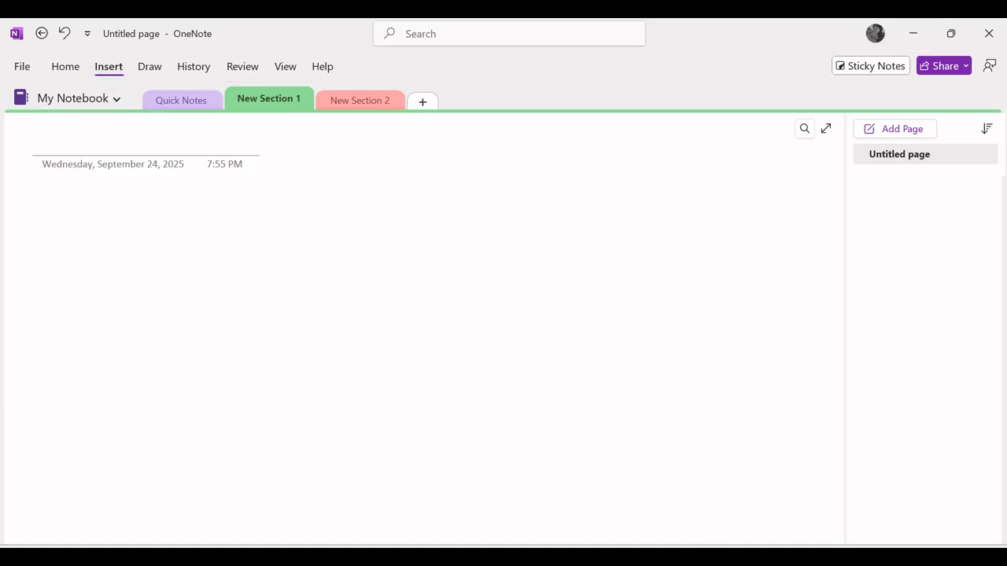
{"action": "left_click", "coordinate": [150, 67]}
{"action": "left_click", "coordinate": [381, 133]}
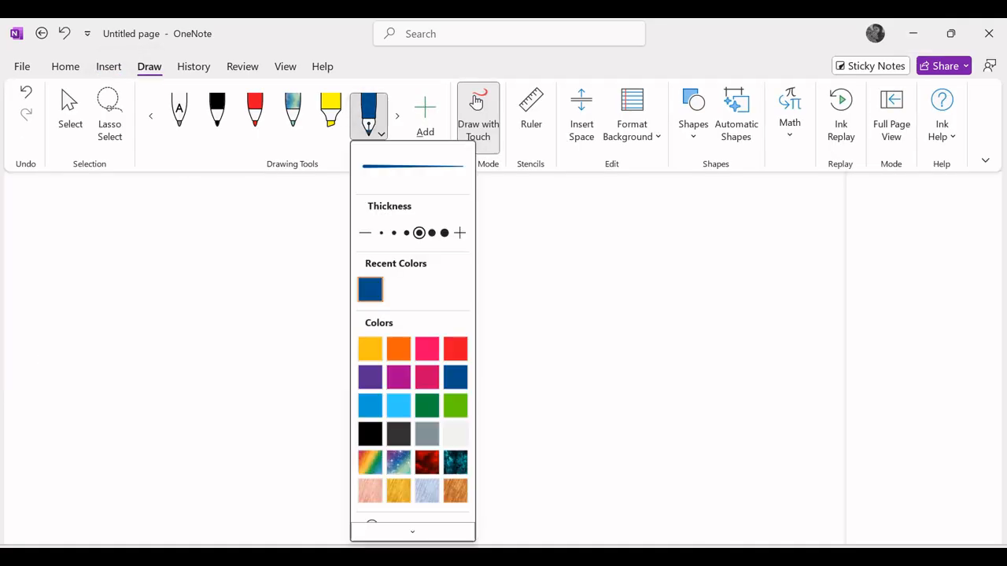
{"action": "left_click", "coordinate": [102, 254]}
{"action": "left_click", "coordinate": [102, 264]}
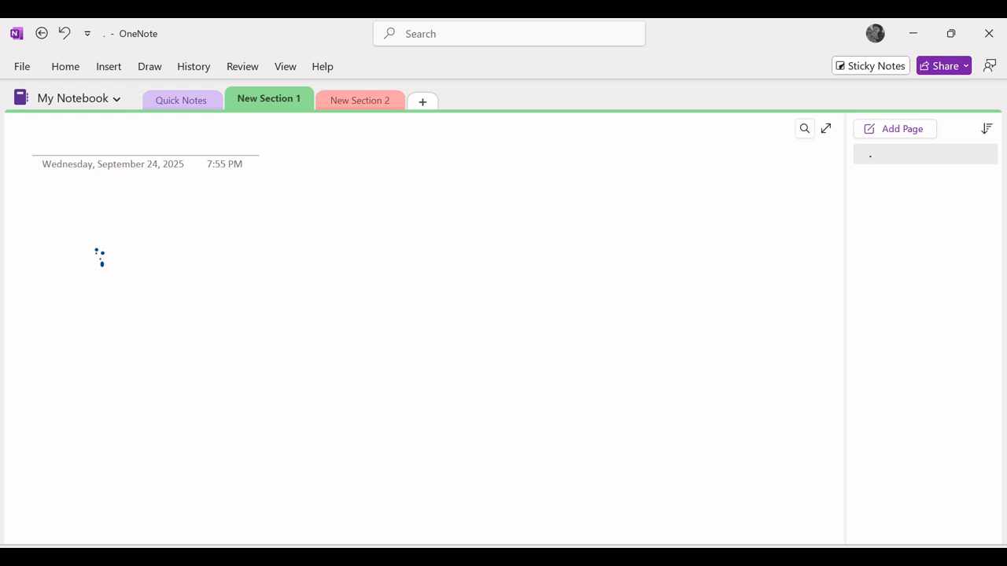
{"action": "left_click_drag", "start_coordinate": [106, 273], "coordinate": [106, 350]}
{"action": "mouse_move", "coordinate": [146, 290]}
{"action": "left_mouse_down"}
{"action": "mouse_move", "coordinate": [173, 333]}
{"action": "mouse_move", "coordinate": [147, 292]}
{"action": "left_mouse_up"}
{"action": "left_click_drag", "start_coordinate": [210, 303], "coordinate": [244, 281]}
{"action": "mouse_move", "coordinate": [266, 260]}
{"action": "left_mouse_down"}
{"action": "mouse_move", "coordinate": [264, 324]}
{"action": "mouse_move", "coordinate": [319, 327]}
{"action": "left_mouse_up"}
{"action": "left_click_drag", "start_coordinate": [336, 253], "coordinate": [348, 310]}
{"action": "left_click_drag", "start_coordinate": [335, 250], "coordinate": [363, 234]}
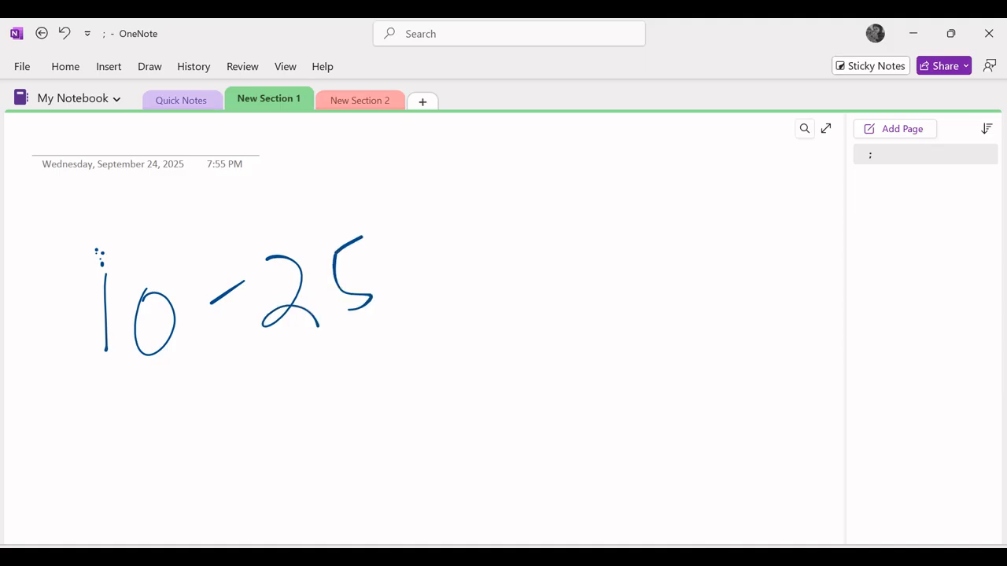
Step: Handwrite "50" to the right and circle it
{"action": "mouse_move", "coordinate": [607, 257]}
{"action": "left_mouse_down"}
{"action": "mouse_move", "coordinate": [576, 293]}
{"action": "mouse_move", "coordinate": [609, 341]}
{"action": "left_mouse_up"}
{"action": "mouse_move", "coordinate": [600, 267]}
{"action": "left_mouse_down"}
{"action": "mouse_move", "coordinate": [627, 253]}
{"action": "mouse_move", "coordinate": [659, 258]}
{"action": "left_mouse_up"}
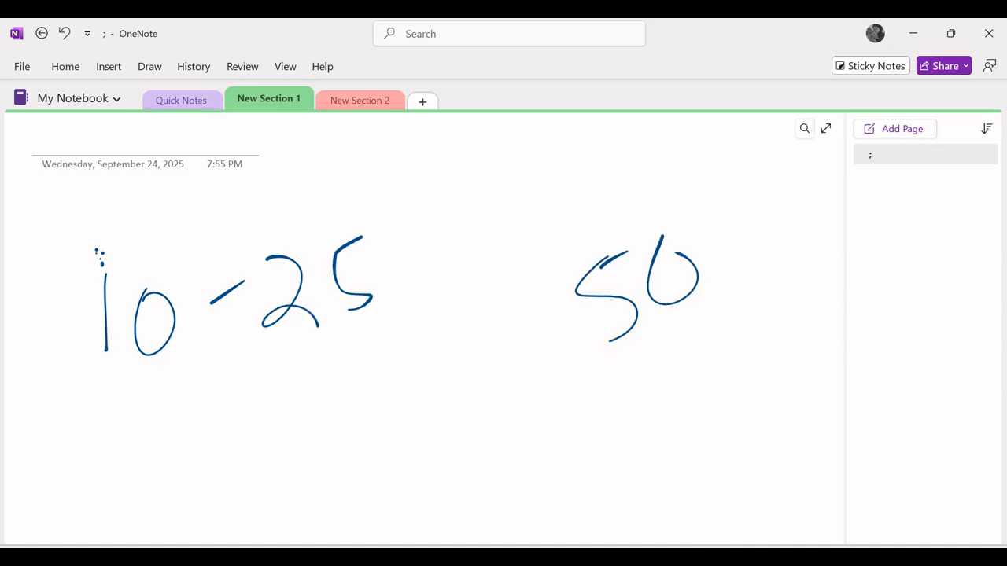
{"action": "left_click_drag", "start_coordinate": [564, 326], "coordinate": [670, 201]}
{"action": "left_click_drag", "start_coordinate": [565, 283], "coordinate": [586, 263]}
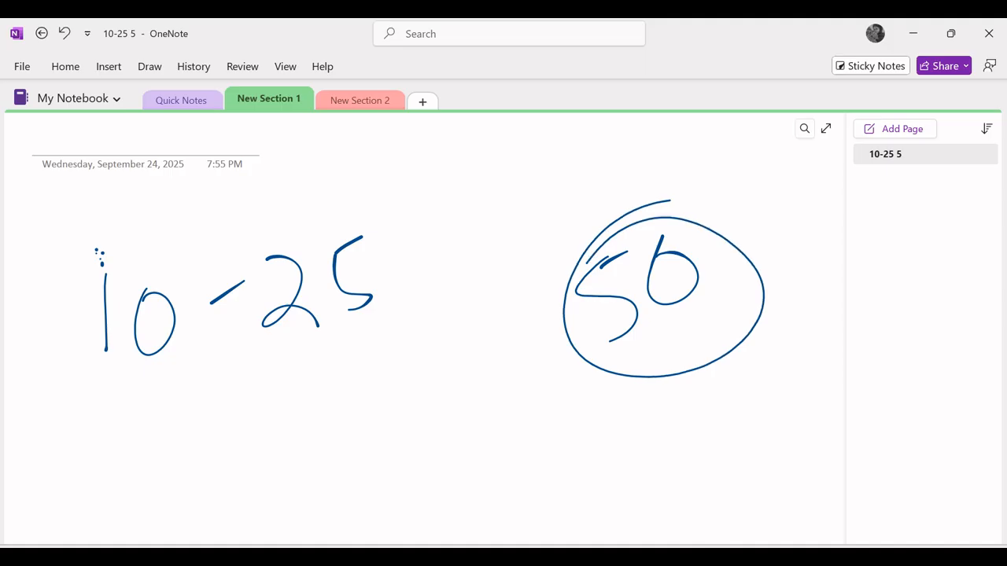
Step: Handwrite "1-5" below the first range and "10" inside a box below the circled 50
{"action": "mouse_move", "coordinate": [218, 404]}
{"action": "left_mouse_down"}
{"action": "mouse_move", "coordinate": [216, 468]}
{"action": "mouse_move", "coordinate": [307, 439]}
{"action": "left_mouse_up"}
{"action": "mouse_move", "coordinate": [344, 401]}
{"action": "left_mouse_down"}
{"action": "mouse_move", "coordinate": [369, 429]}
{"action": "mouse_move", "coordinate": [347, 474]}
{"action": "left_mouse_up"}
{"action": "left_click_drag", "start_coordinate": [344, 401], "coordinate": [401, 375]}
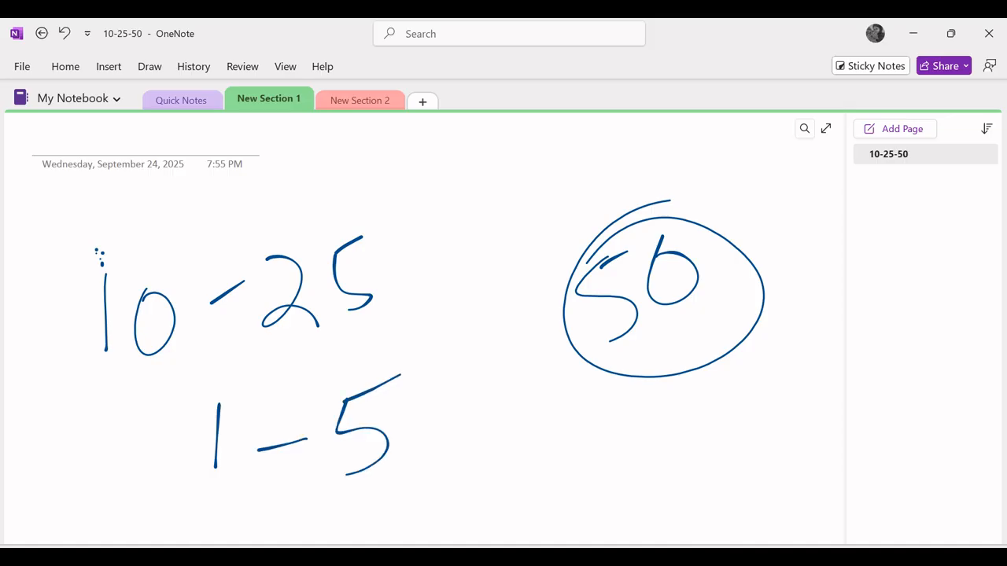
{"action": "left_click_drag", "start_coordinate": [678, 402], "coordinate": [670, 473]}
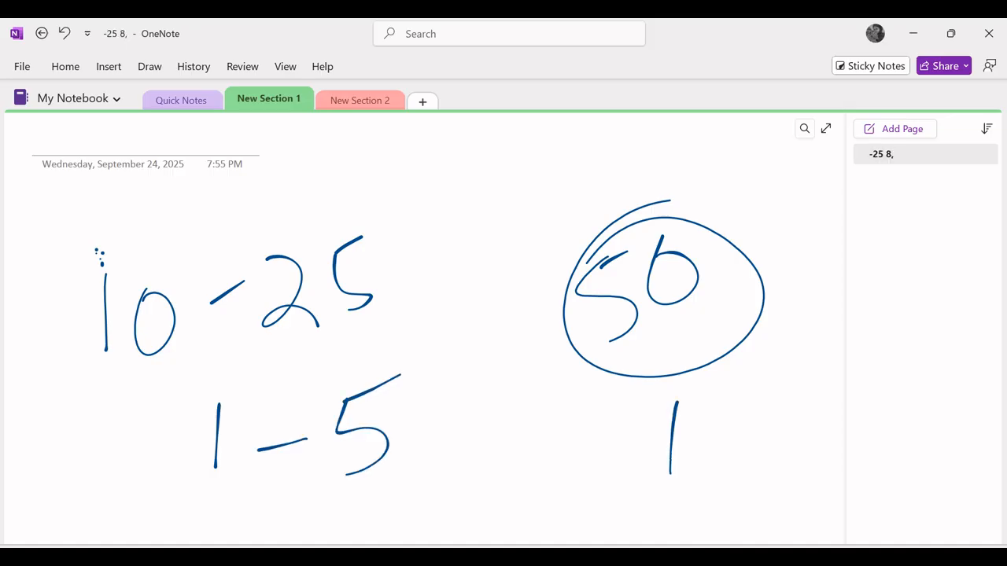
{"action": "mouse_move", "coordinate": [711, 408]}
{"action": "left_mouse_down"}
{"action": "mouse_move", "coordinate": [751, 440]}
{"action": "mouse_move", "coordinate": [694, 415]}
{"action": "left_mouse_up"}
{"action": "mouse_move", "coordinate": [783, 391]}
{"action": "left_mouse_down"}
{"action": "mouse_move", "coordinate": [651, 491]}
{"action": "mouse_move", "coordinate": [781, 379]}
{"action": "mouse_move", "coordinate": [763, 384]}
{"action": "left_mouse_up"}
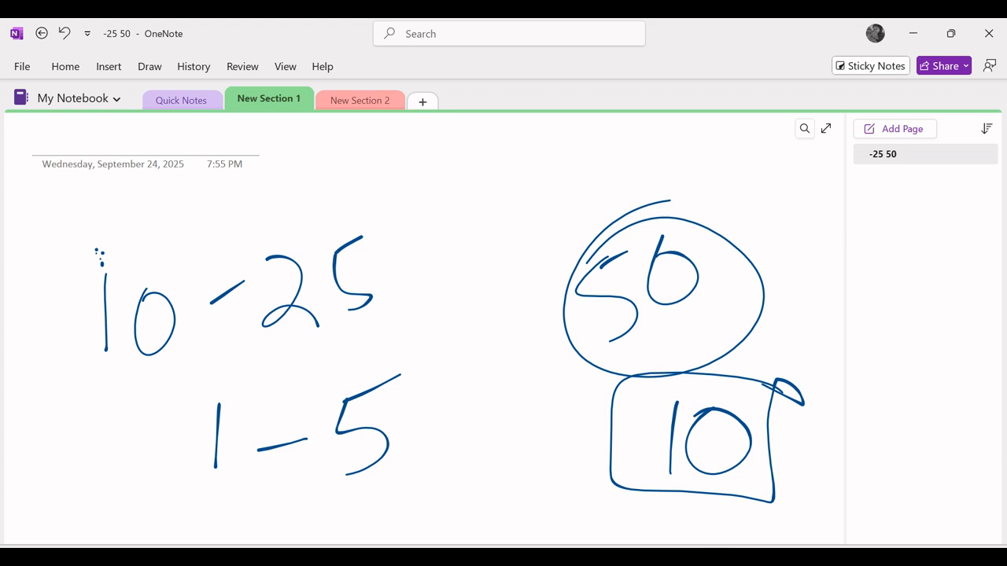
Step: Add a "5" and a "6" between the columns and a line above the circle
{"action": "left_click_drag", "start_coordinate": [466, 232], "coordinate": [478, 265]}
{"action": "left_click_drag", "start_coordinate": [496, 273], "coordinate": [475, 303]}
{"action": "left_click_drag", "start_coordinate": [464, 228], "coordinate": [502, 206]}
{"action": "mouse_move", "coordinate": [532, 375]}
{"action": "left_mouse_down"}
{"action": "mouse_move", "coordinate": [522, 475]}
{"action": "mouse_move", "coordinate": [503, 439]}
{"action": "left_mouse_up"}
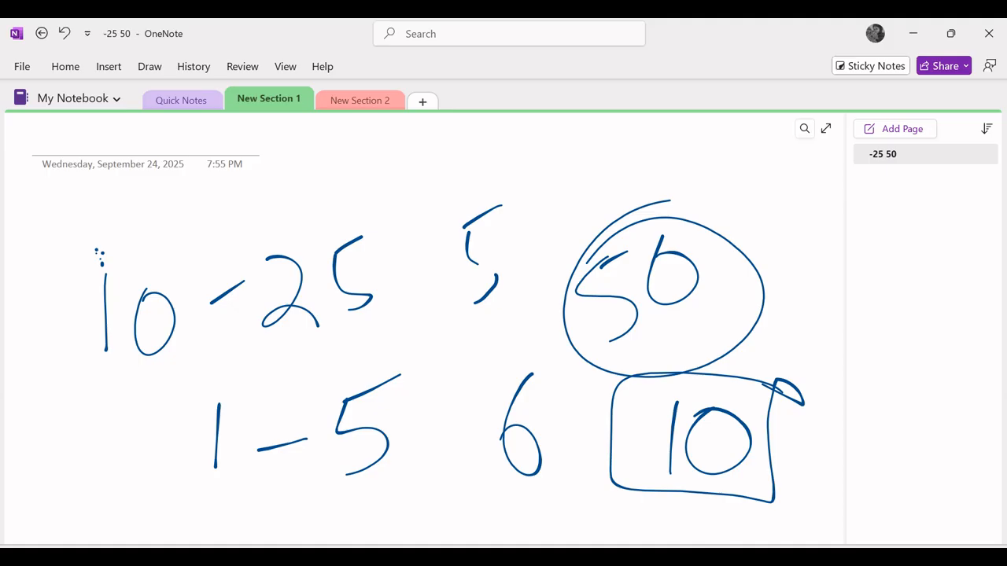
{"action": "left_click_drag", "start_coordinate": [534, 167], "coordinate": [638, 162]}
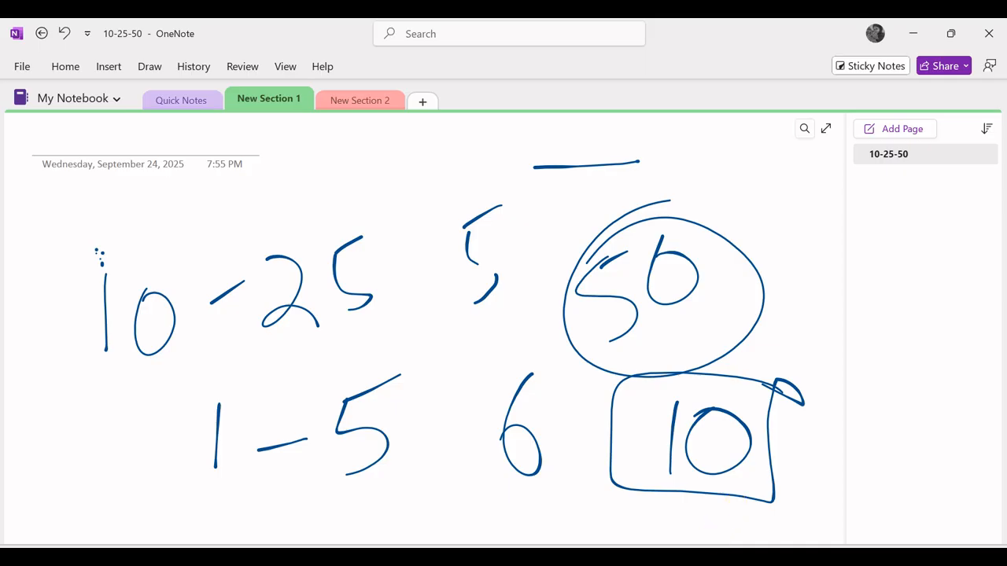
Step: Return to the spreadsheet and sort only the "The work I do is very important to me" column ascending, continuing with the current selection
{"action": "left_click", "coordinate": [689, 501]}
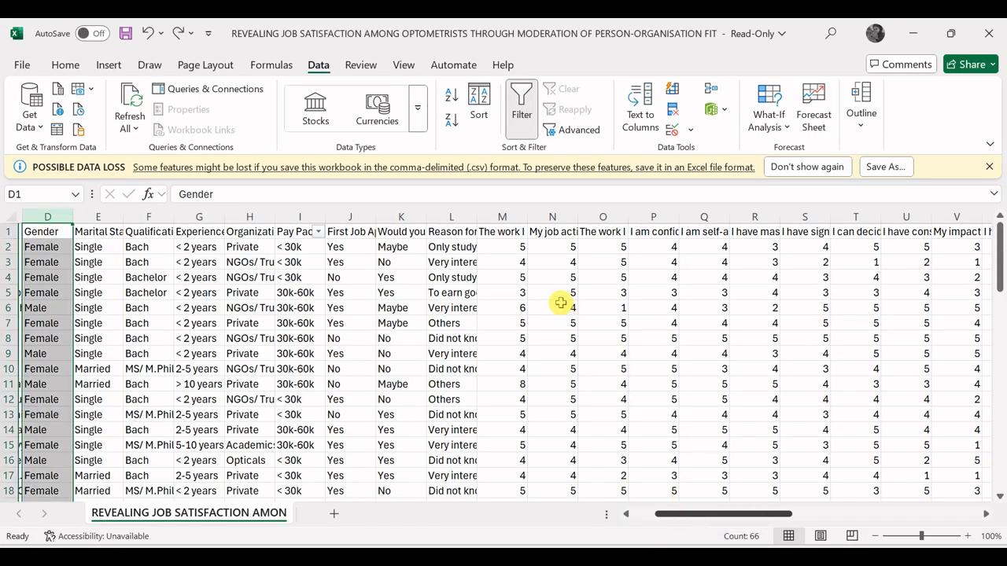
{"action": "left_click", "coordinate": [509, 218]}
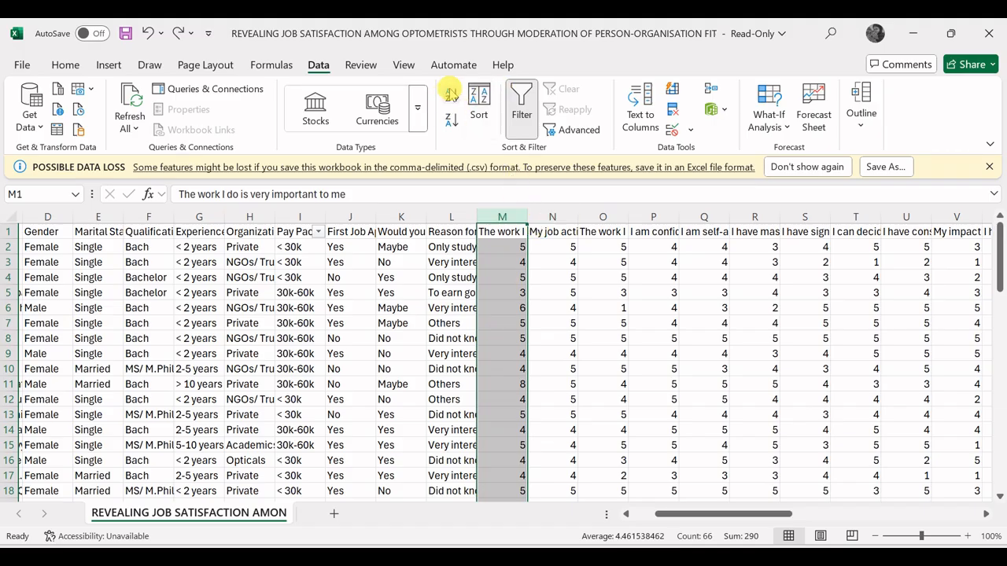
{"action": "left_click", "coordinate": [451, 94]}
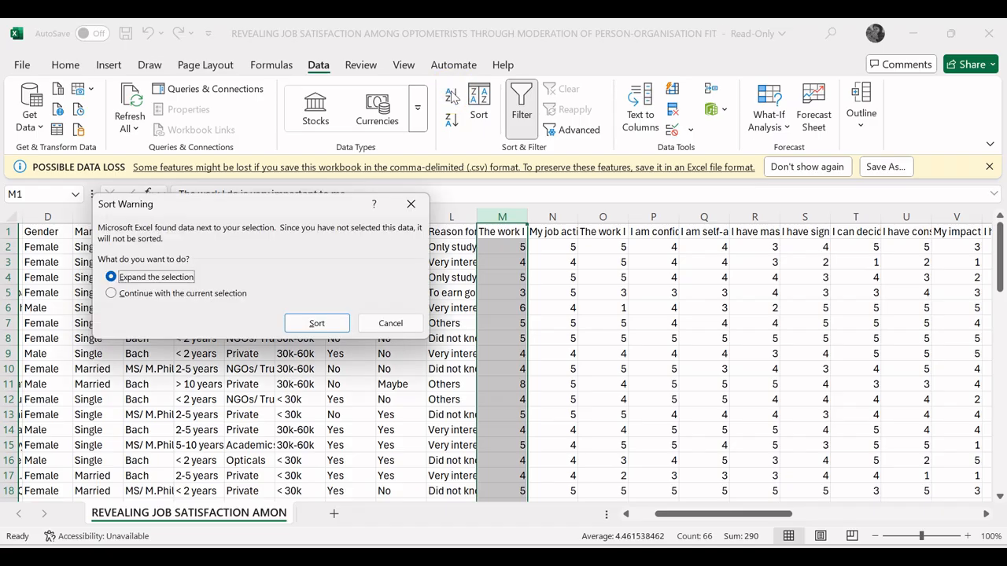
{"action": "left_click", "coordinate": [111, 294]}
{"action": "left_click", "coordinate": [315, 323]}
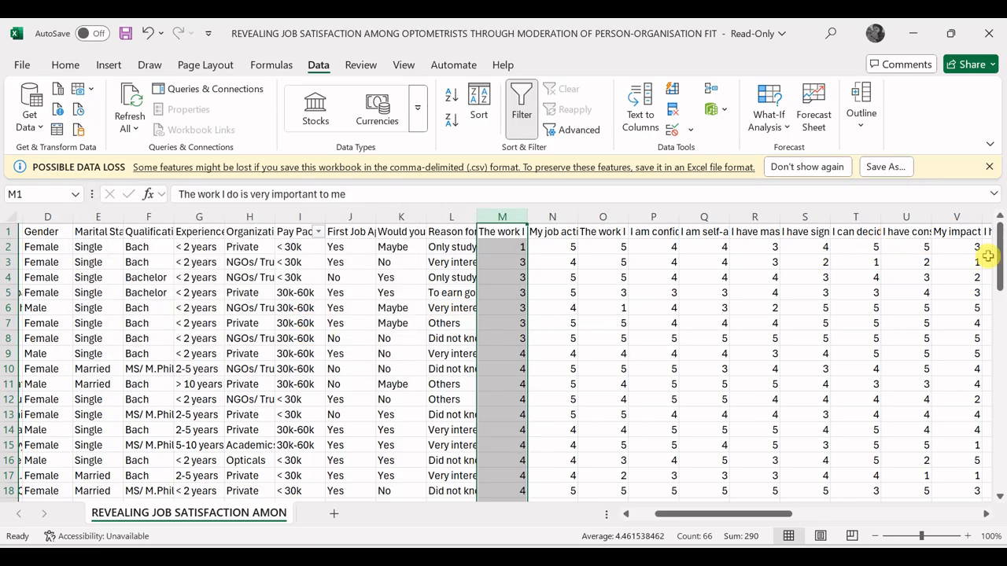
Step: Replace the out-of-range values 6 and 8 at the end of the sorted column with 5
{"action": "left_click_drag", "start_coordinate": [1001, 264], "coordinate": [1000, 454]}
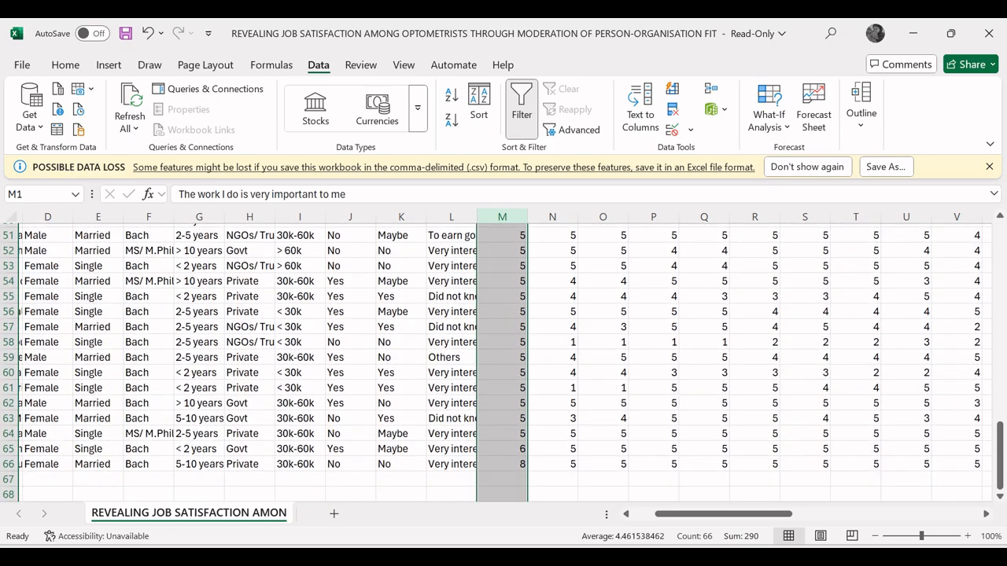
{"action": "left_click", "coordinate": [510, 450]}
{"action": "left_click", "coordinate": [511, 465]}
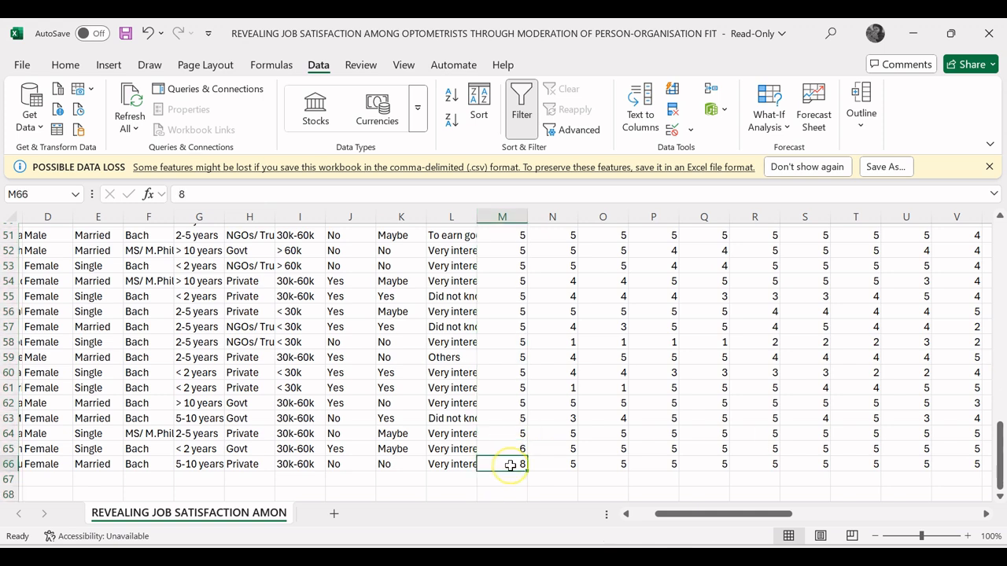
{"action": "left_click", "coordinate": [519, 450]}
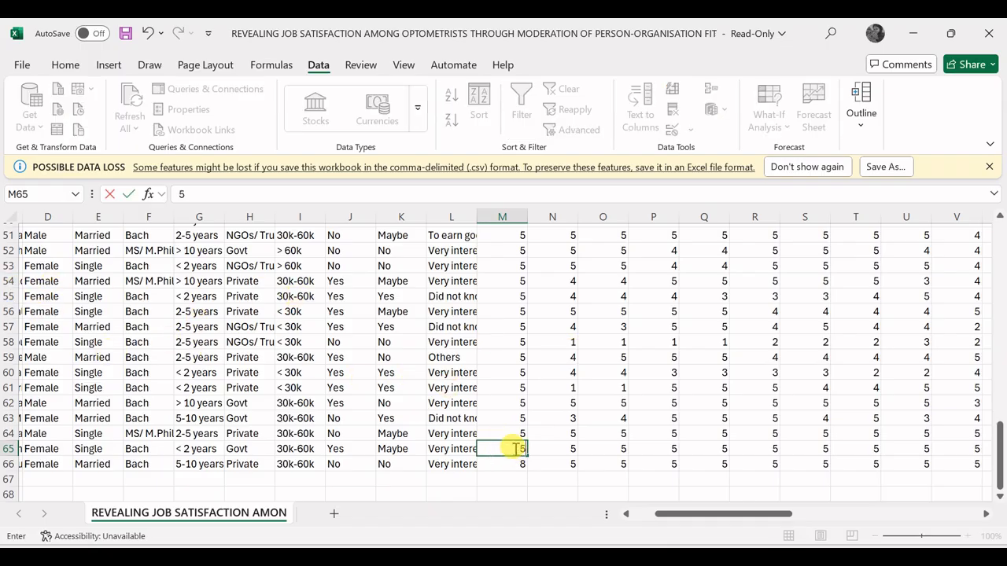
{"action": "key", "text": "ctrl+z"}
{"action": "key", "text": "ctrl+z"}
{"action": "left_click", "coordinate": [519, 464]}
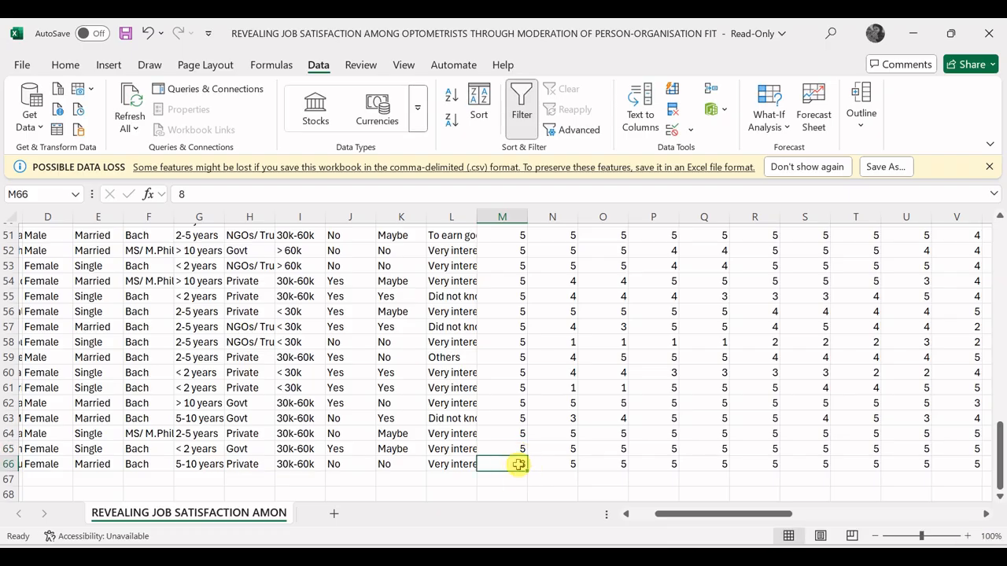
{"action": "type", "text": "5"}
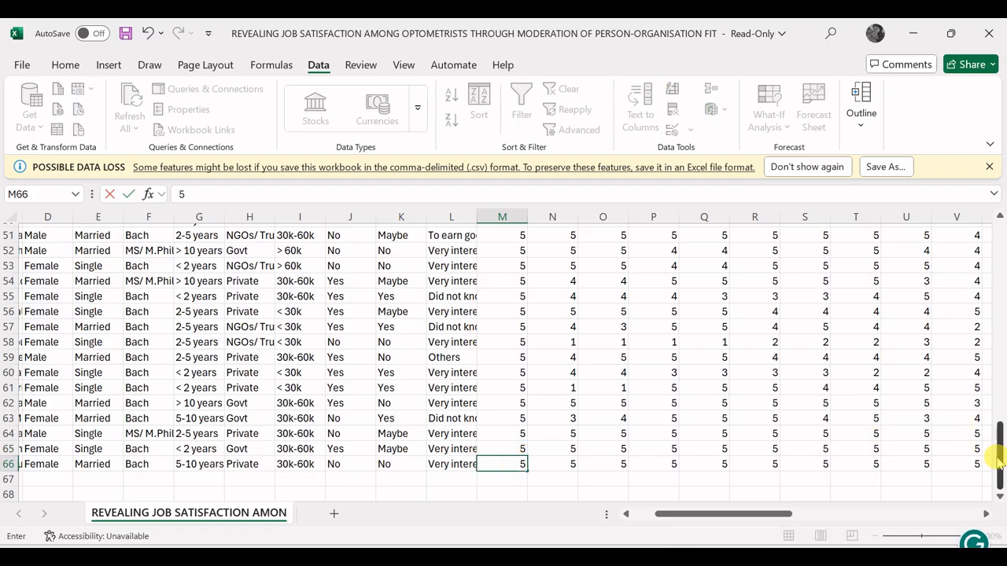
Step: Select the First Job Appointment column and replace all "Yes" entries with 1
{"action": "left_click_drag", "start_coordinate": [999, 456], "coordinate": [999, 256]}
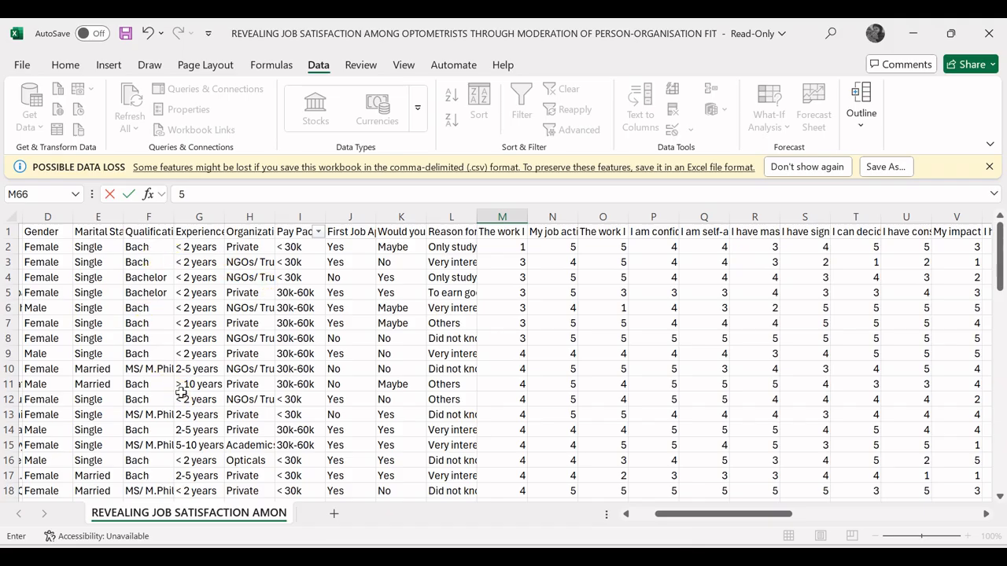
{"action": "left_click", "coordinate": [352, 214]}
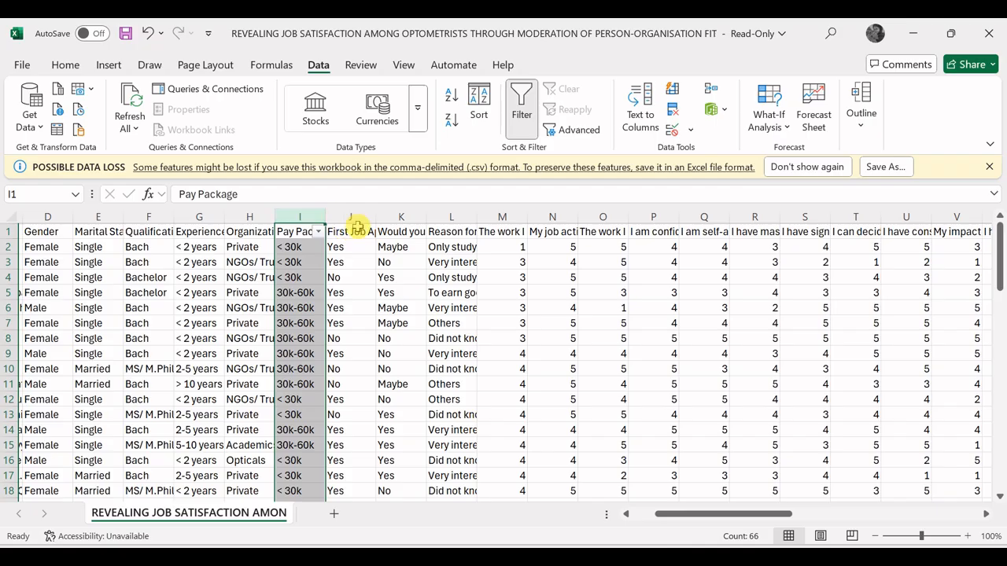
{"action": "left_click", "coordinate": [359, 228]}
{"action": "left_click", "coordinate": [359, 215]}
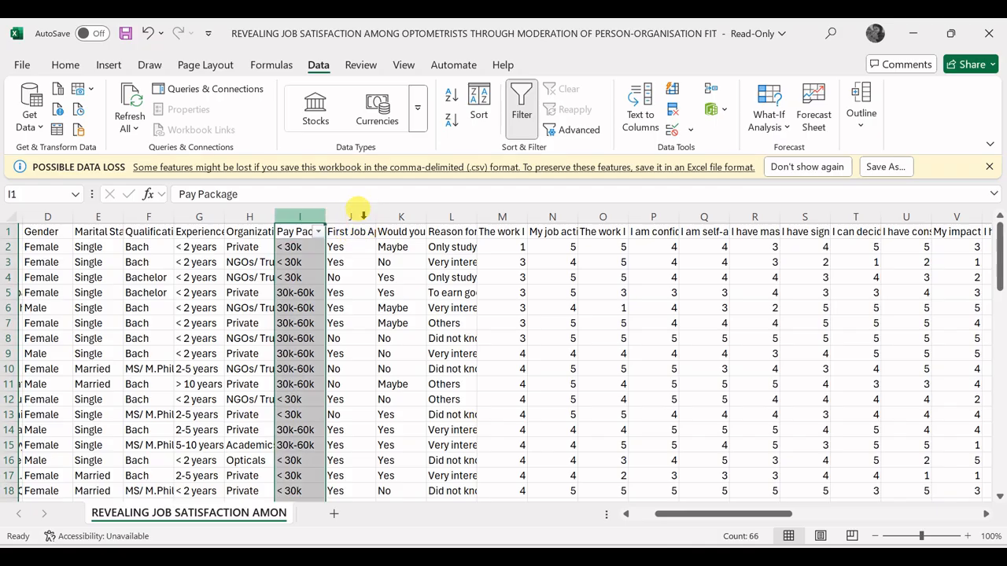
{"action": "left_click", "coordinate": [350, 215]}
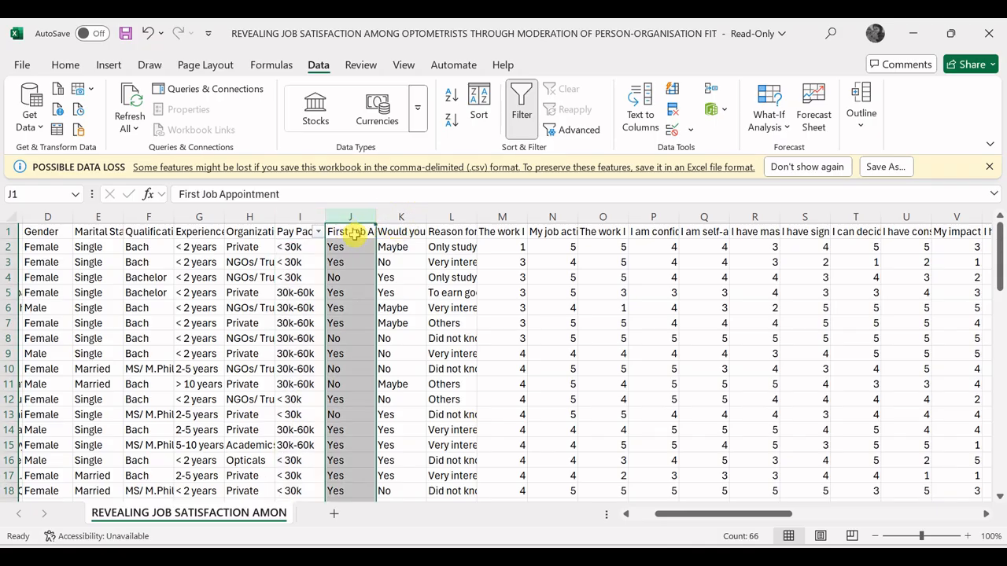
{"action": "key", "text": "ctrl+h"}
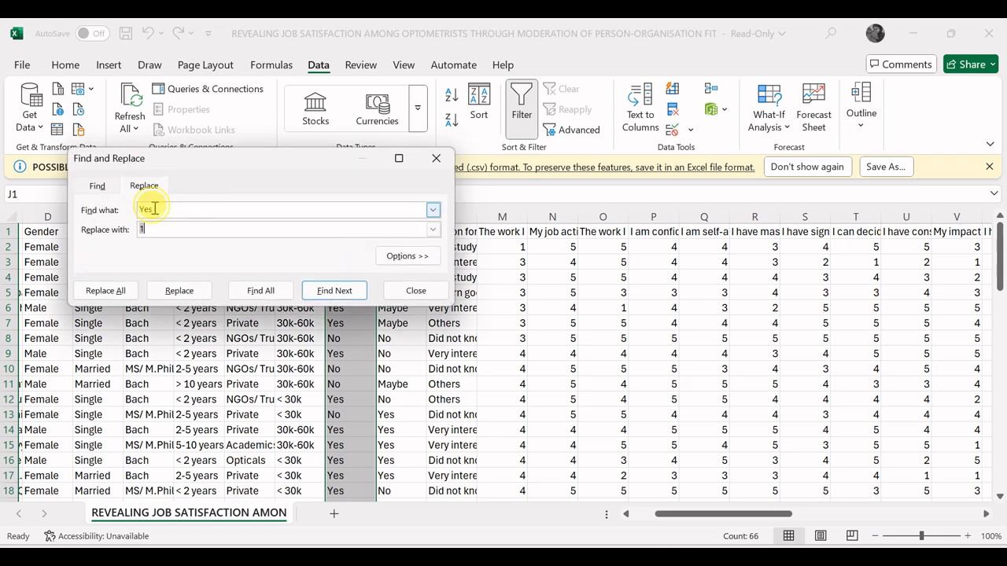
{"action": "left_click_drag", "start_coordinate": [140, 208], "coordinate": [154, 209]}
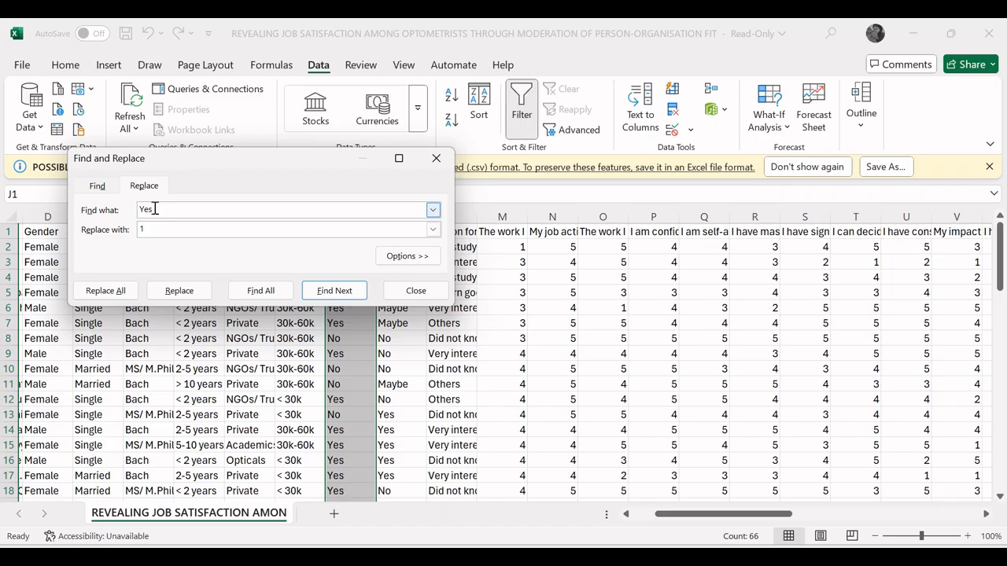
{"action": "left_click", "coordinate": [149, 208]}
{"action": "left_click", "coordinate": [146, 232]}
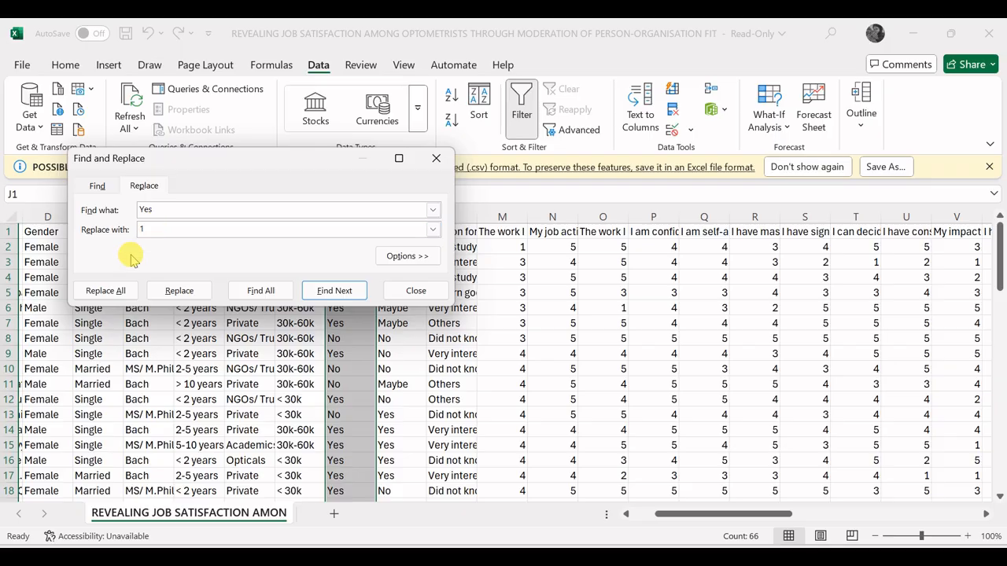
{"action": "left_click", "coordinate": [111, 293]}
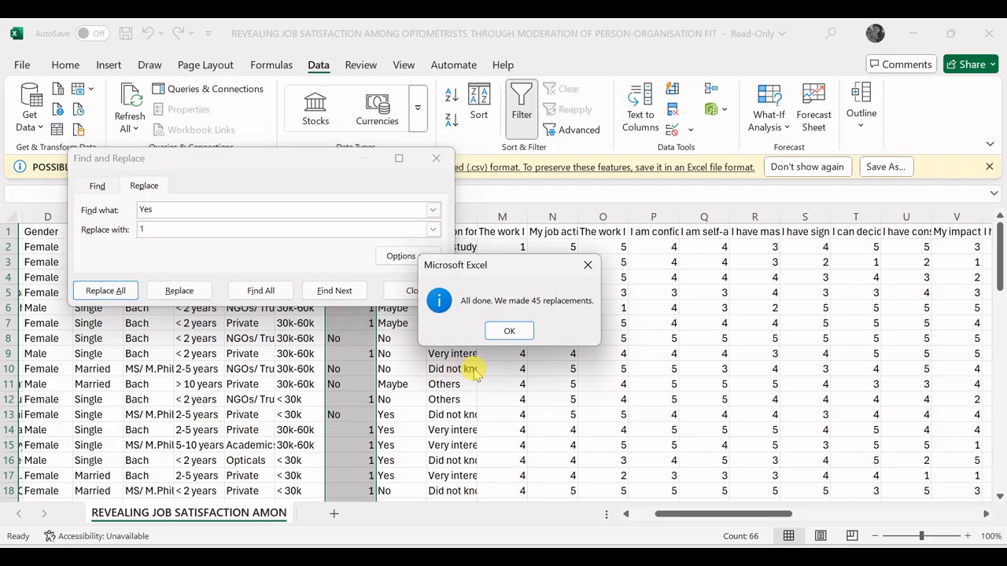
{"action": "left_click", "coordinate": [511, 330]}
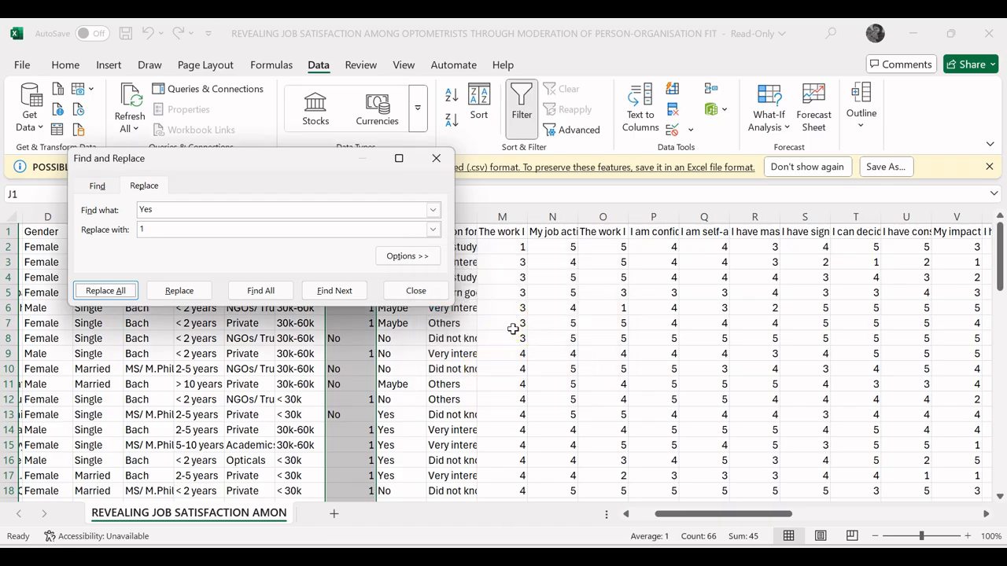
Step: Replace all "No" entries in the First Job Appointment column with 2 and close the dialog
{"action": "left_click", "coordinate": [187, 210]}
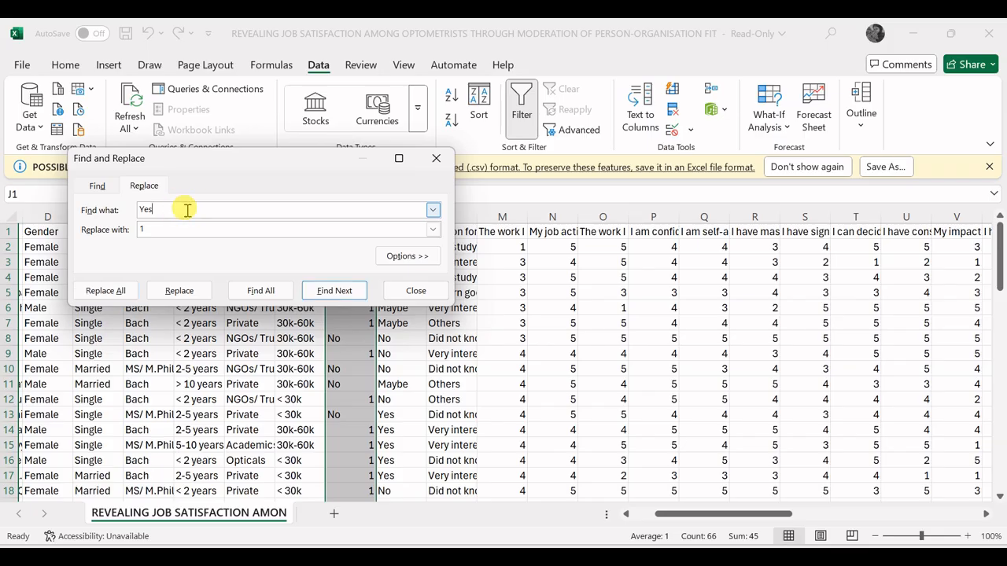
{"action": "key", "text": "BackSpace"}
{"action": "left_click", "coordinate": [158, 228]}
{"action": "key", "text": "BackSpace"}
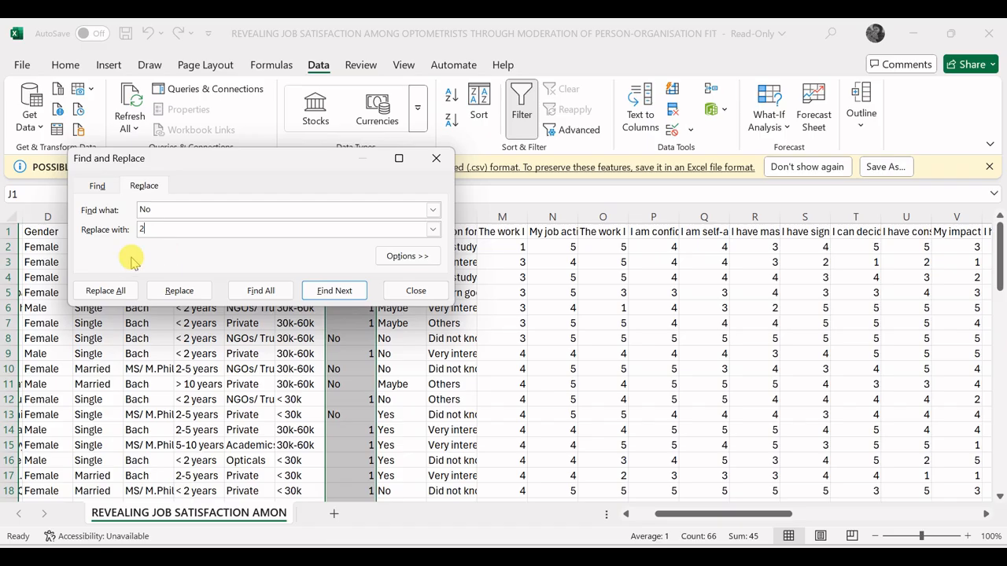
{"action": "left_click", "coordinate": [119, 292]}
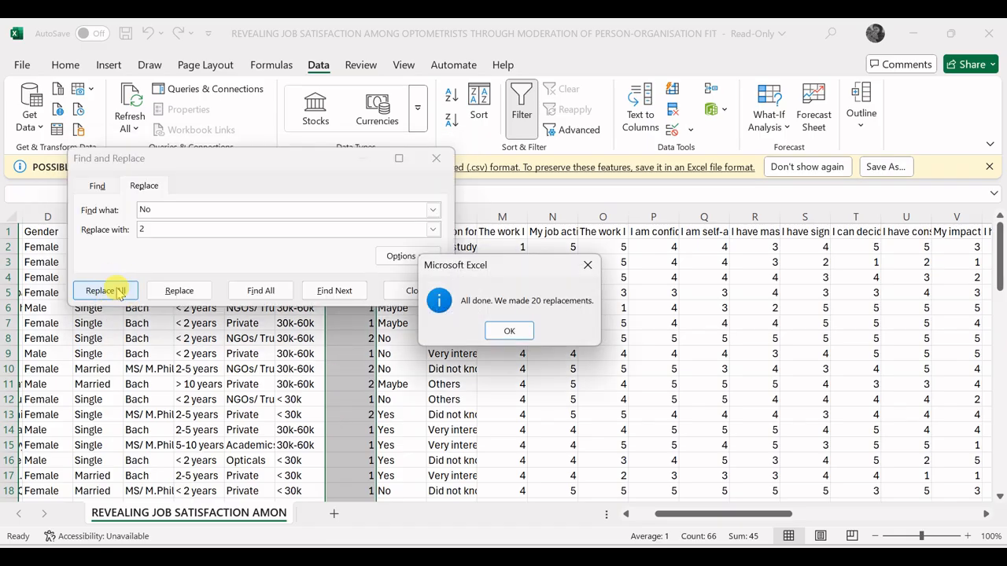
{"action": "left_click", "coordinate": [508, 332]}
{"action": "left_click", "coordinate": [429, 292]}
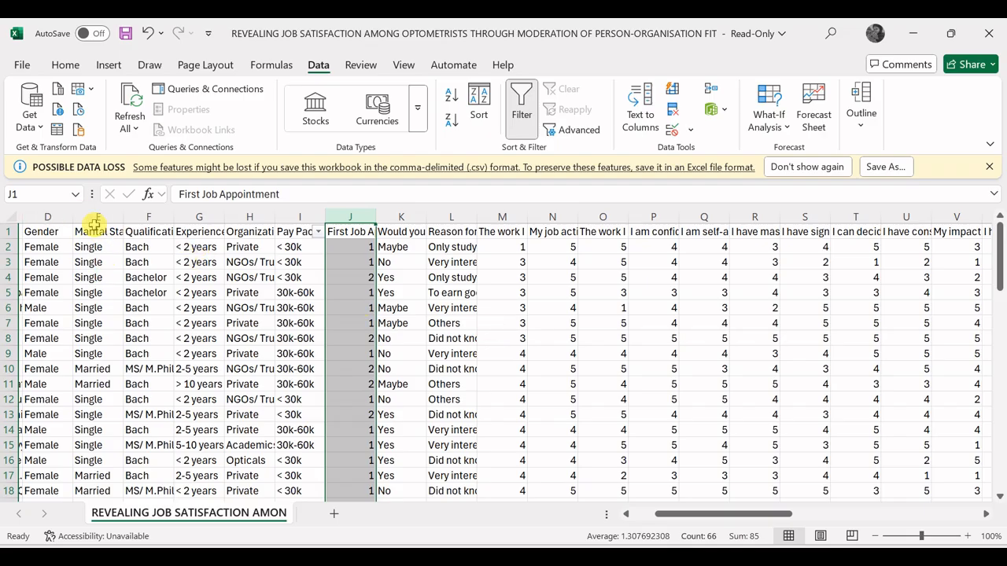
Step: Select the Gender column and replace all "Female" entries with 2
{"action": "left_click", "coordinate": [65, 218]}
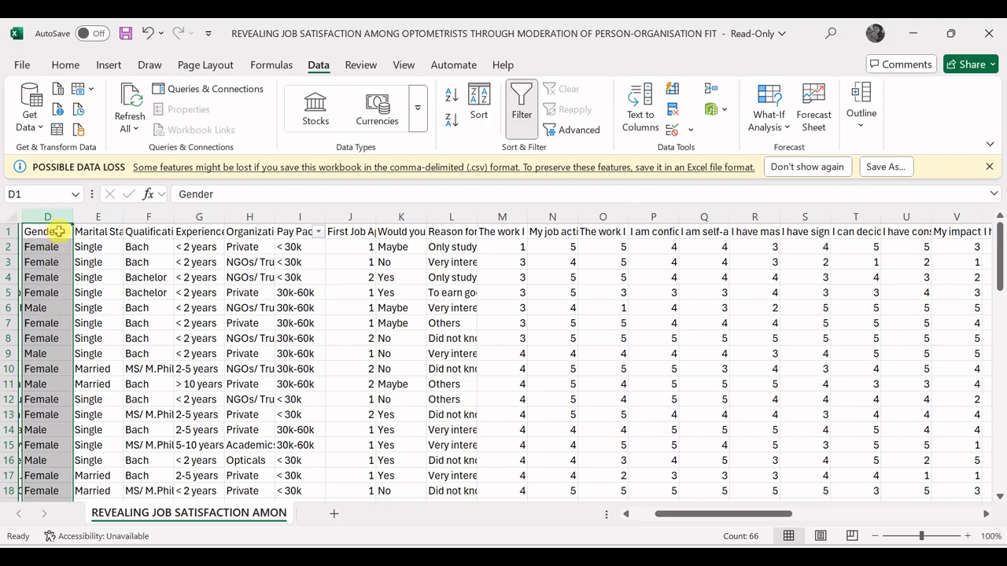
{"action": "key", "text": "ctrl+f"}
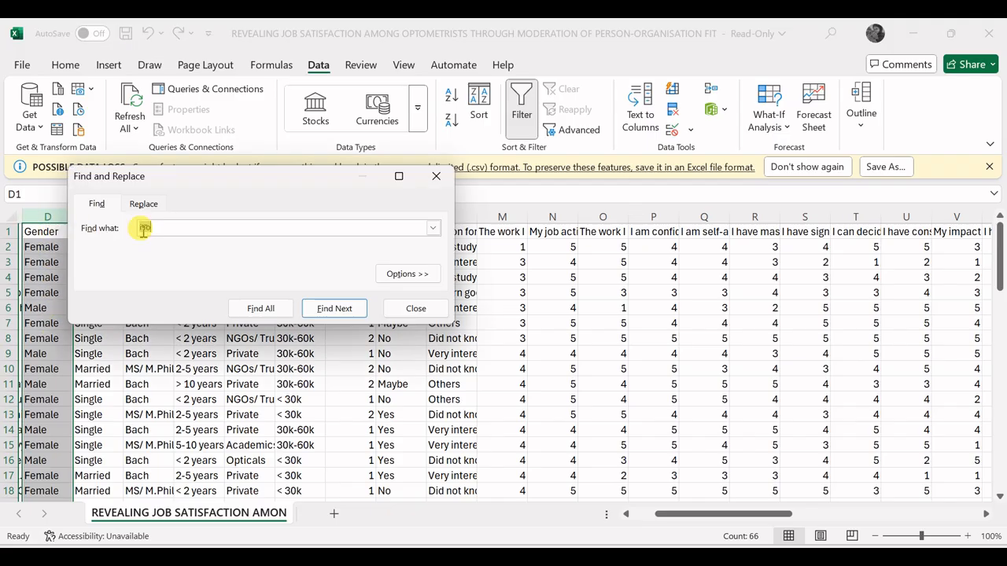
{"action": "left_click", "coordinate": [144, 203]}
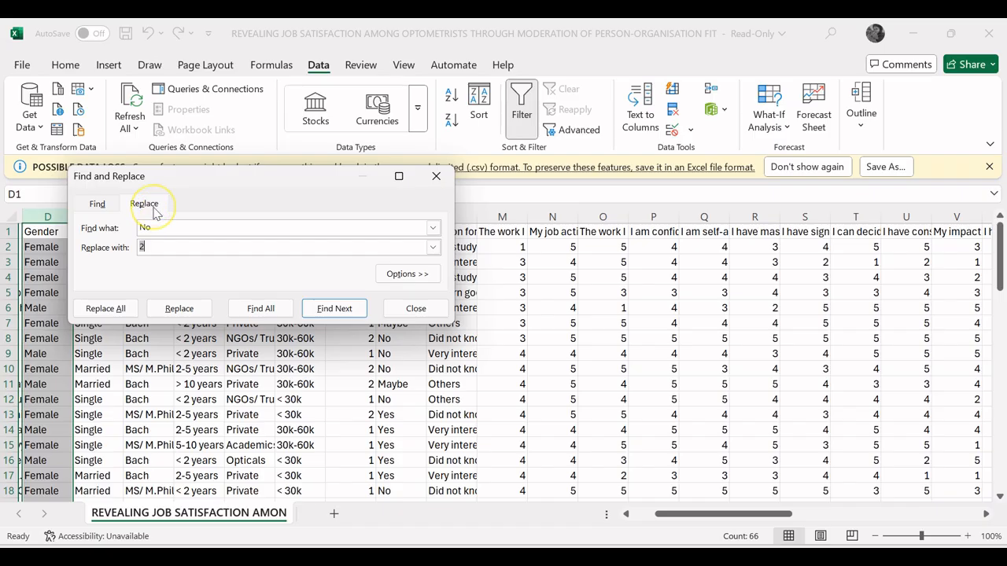
{"action": "left_click", "coordinate": [158, 228]}
{"action": "key", "text": "BackSpace"}
{"action": "key", "text": "BackSpace"}
{"action": "type", "text": "Fem"}
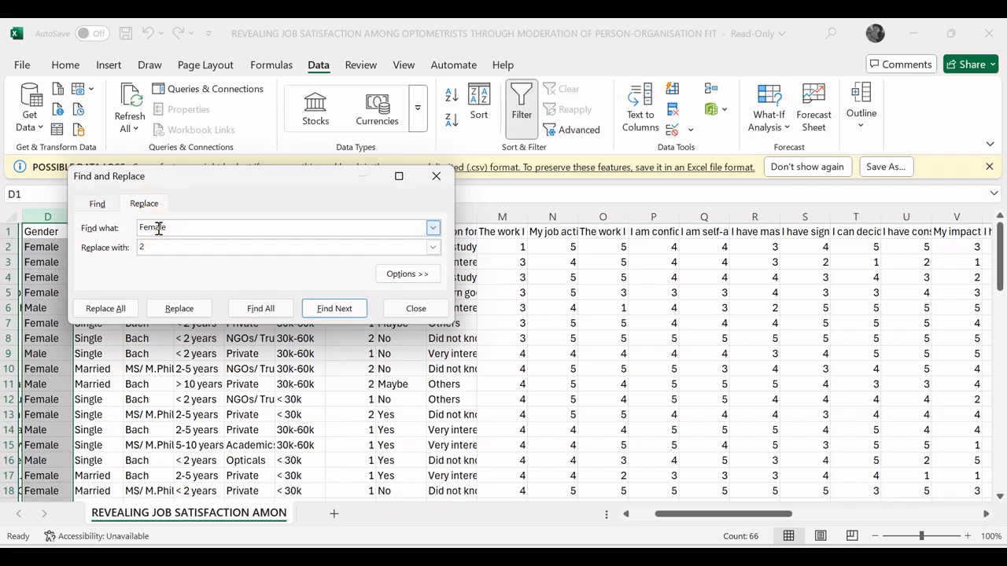
{"action": "type", "text": "ale"}
{"action": "left_click", "coordinate": [110, 313]}
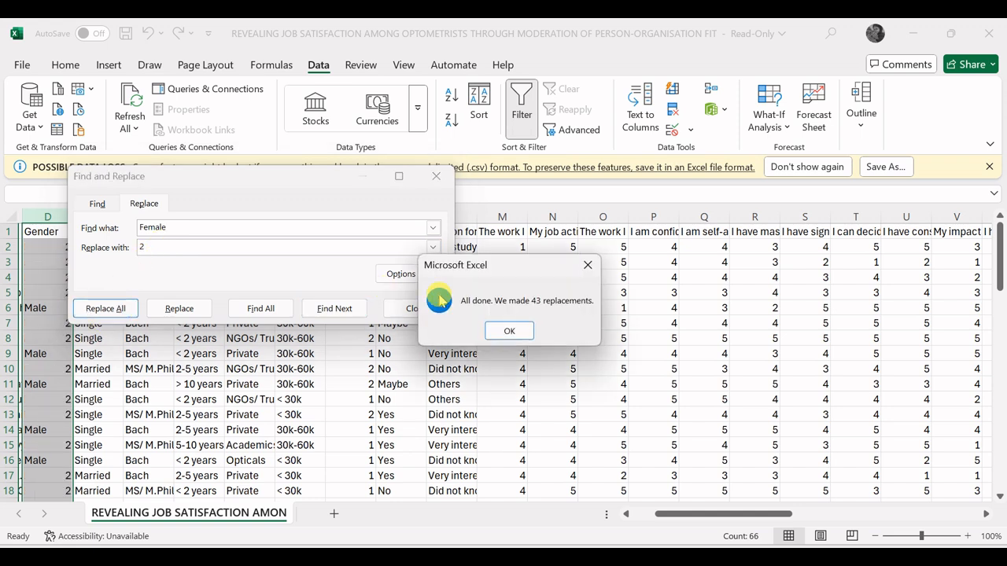
{"action": "left_click", "coordinate": [508, 331]}
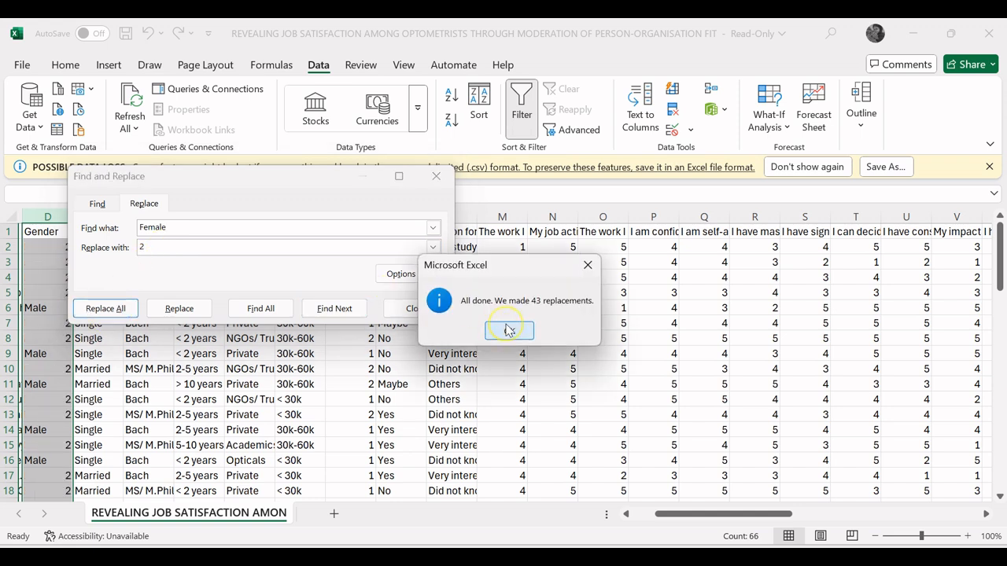
Step: Replace all "Male" entries in the Gender column with 1 and close the dialog
{"action": "left_click", "coordinate": [192, 226]}
{"action": "key", "text": "BackSpace"}
{"action": "key", "text": "BackSpace"}
{"action": "key", "text": "BackSpace"}
{"action": "key", "text": "BackSpace"}
{"action": "key", "text": "BackSpace"}
{"action": "key", "text": "BackSpace"}
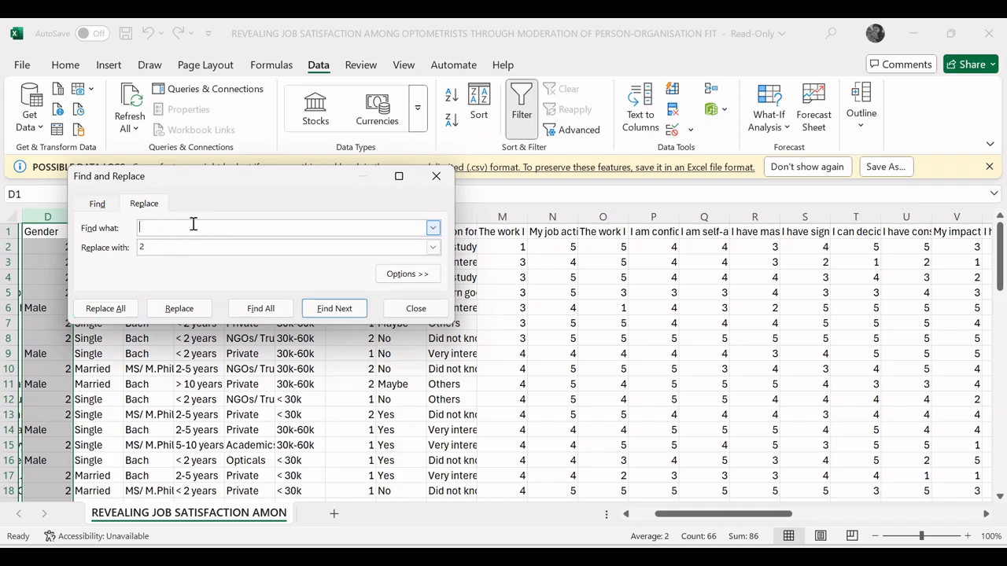
{"action": "type", "text": "Male"}
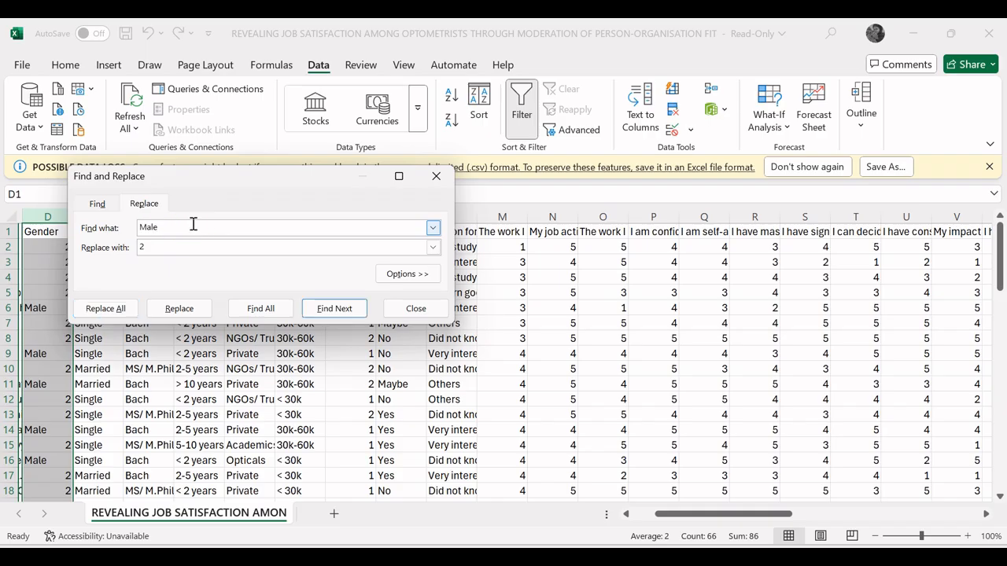
{"action": "left_click", "coordinate": [158, 246]}
{"action": "key", "text": "BackSpace"}
{"action": "type", "text": "1"}
{"action": "left_click", "coordinate": [106, 308]}
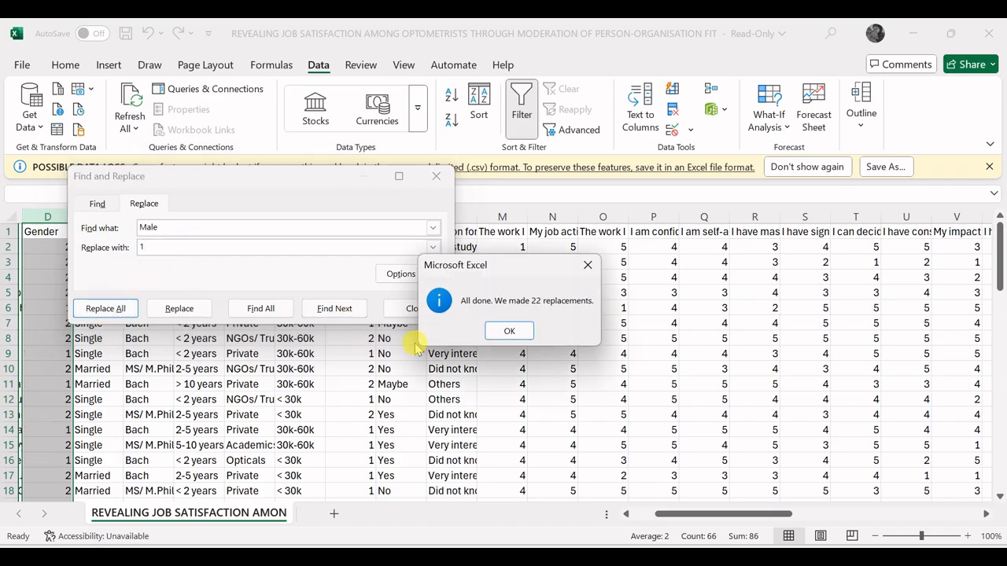
{"action": "left_click", "coordinate": [509, 331]}
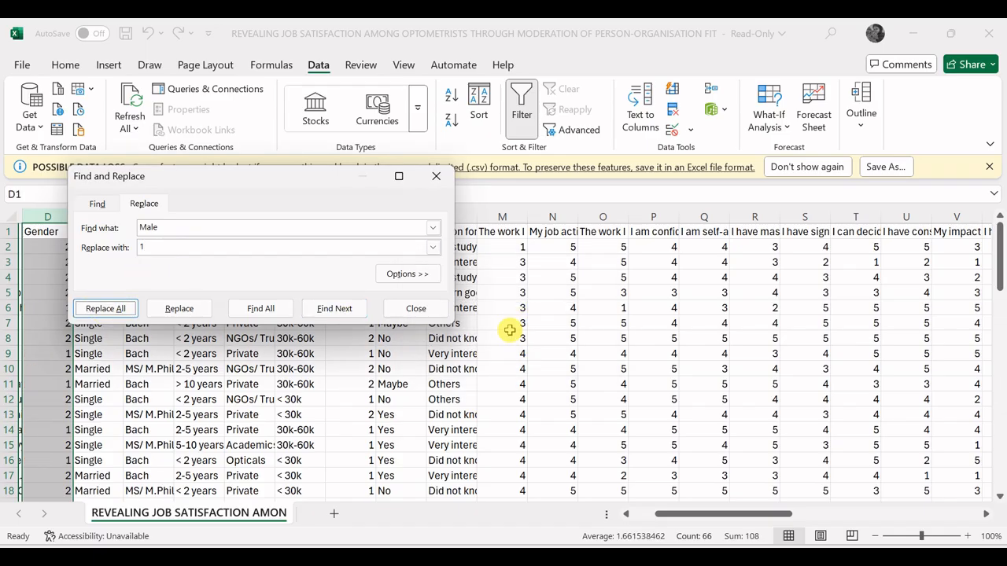
{"action": "left_click", "coordinate": [416, 308]}
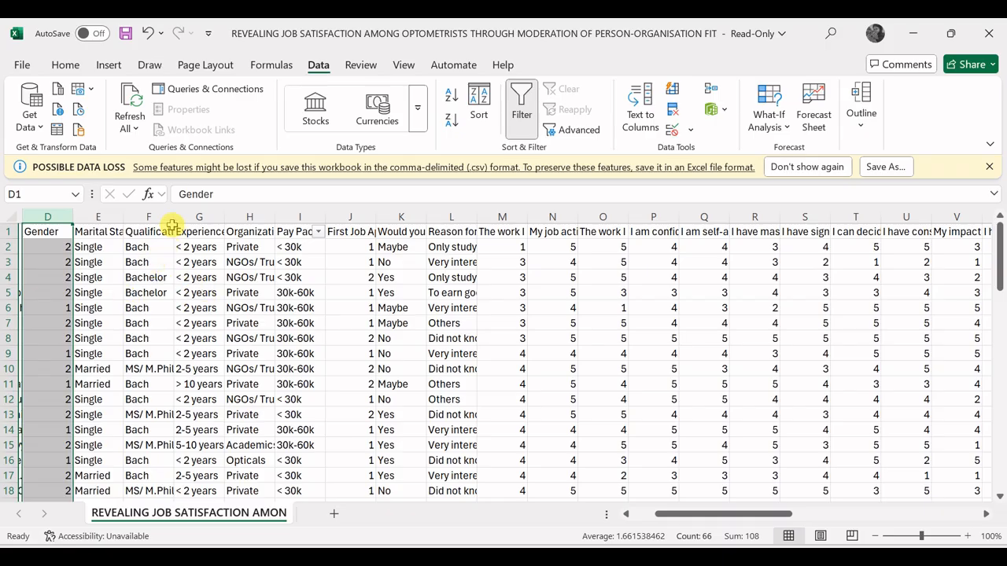
{"action": "left_click", "coordinate": [148, 216]}
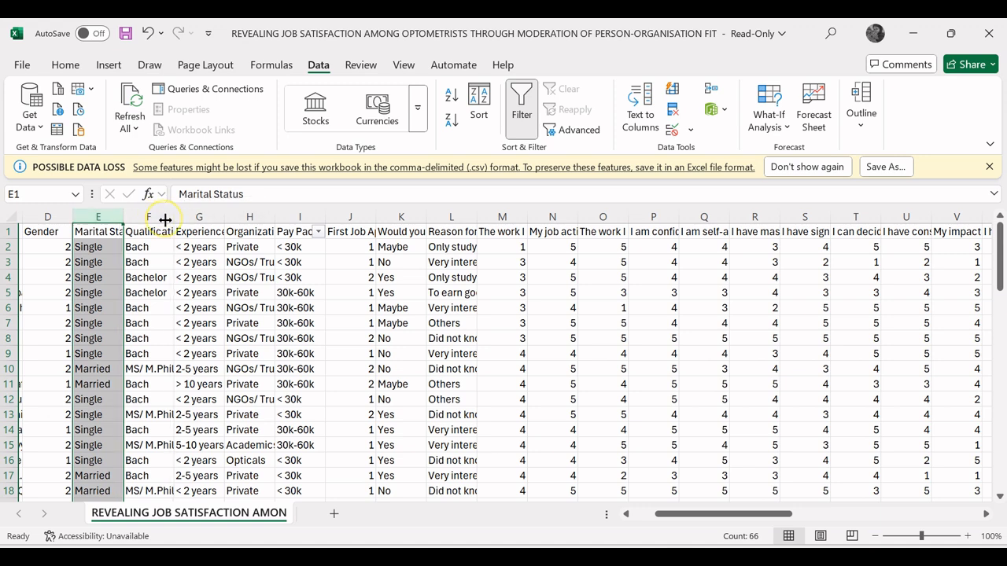
{"action": "left_click", "coordinate": [120, 262]}
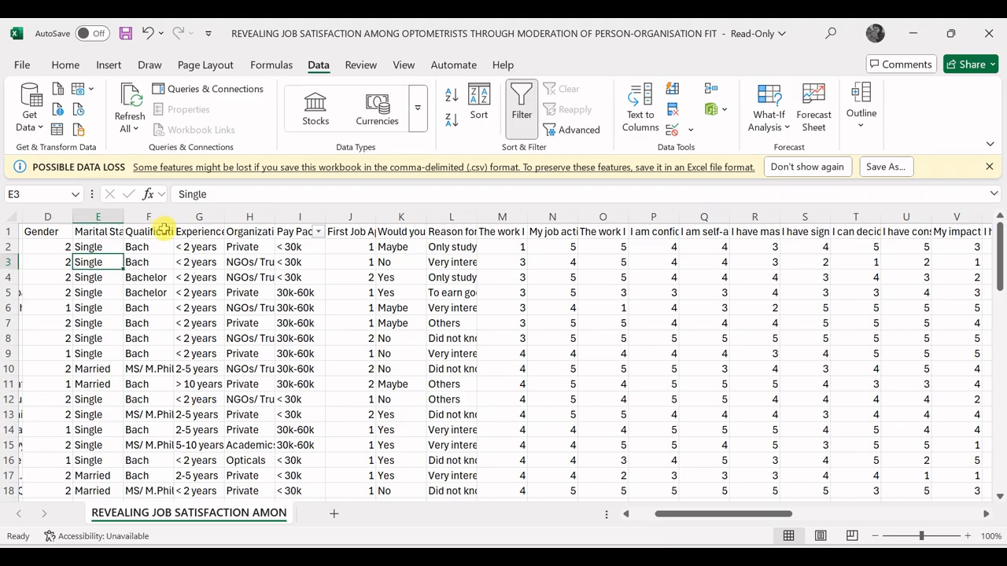
{"action": "key", "text": "Up"}
{"action": "key", "text": "Up"}
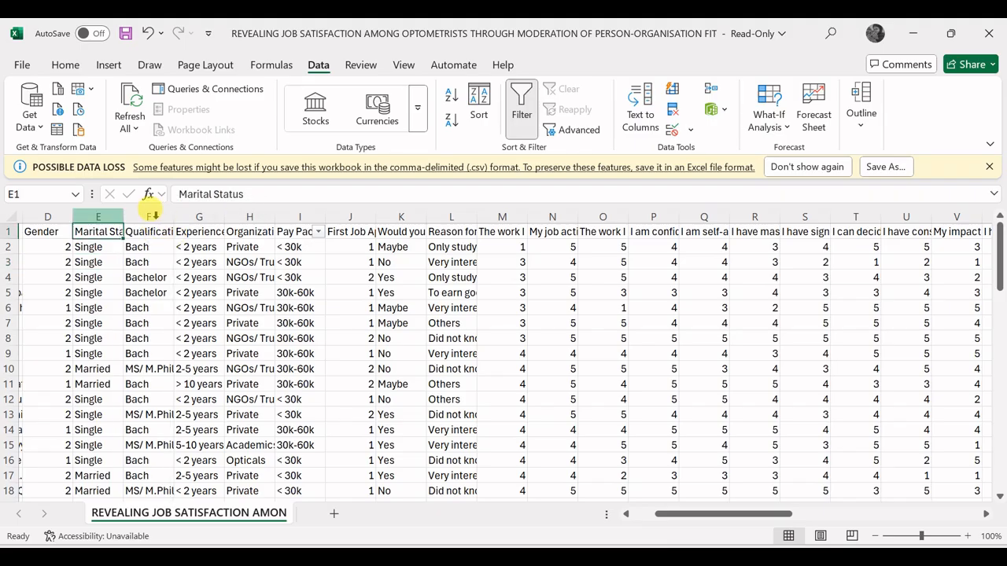
{"action": "key", "text": "ctrl+space"}
{"action": "key", "text": "Right"}
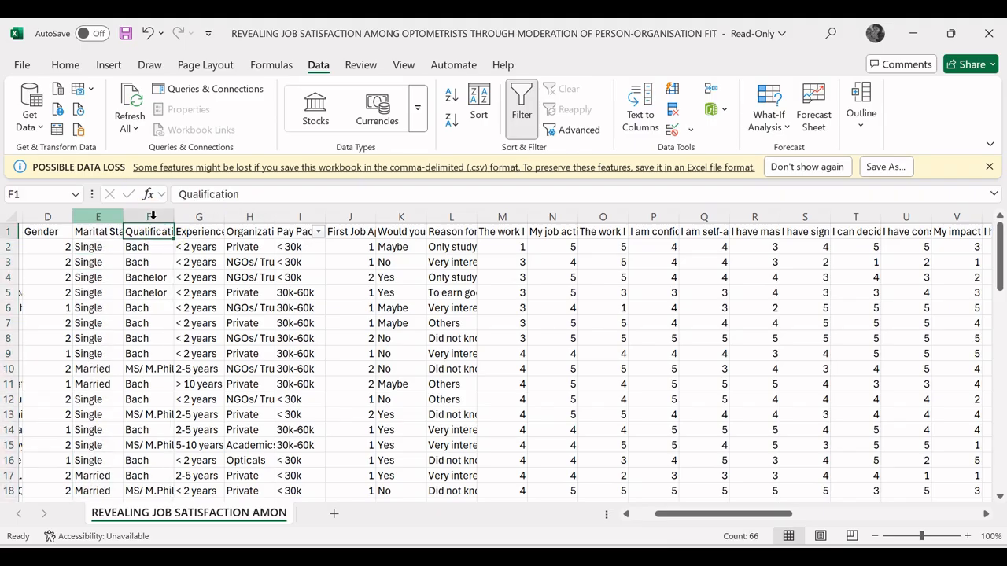
{"action": "key", "text": "Left"}
{"action": "key", "text": "Down"}
{"action": "key", "text": "Down"}
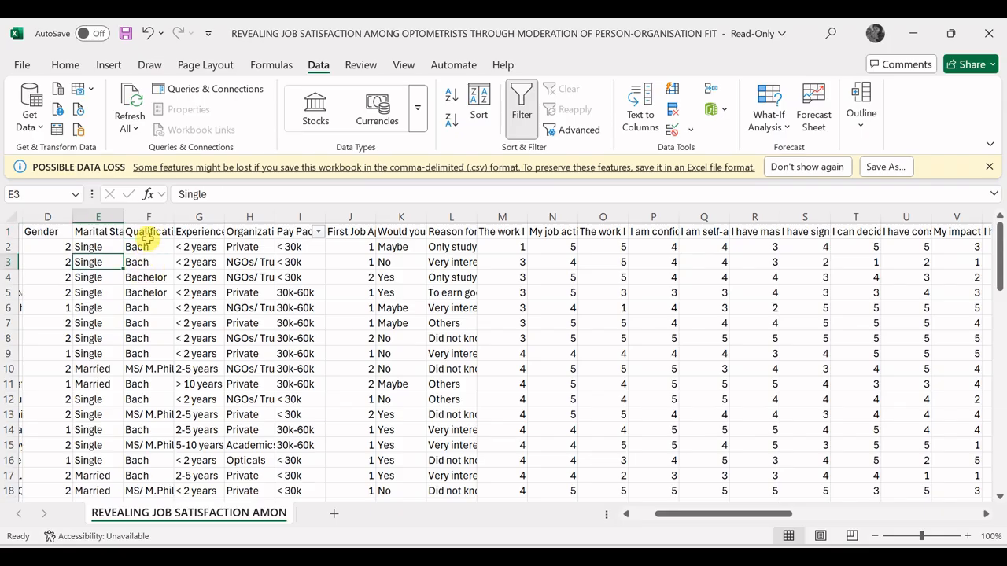
{"action": "key", "text": "Up"}
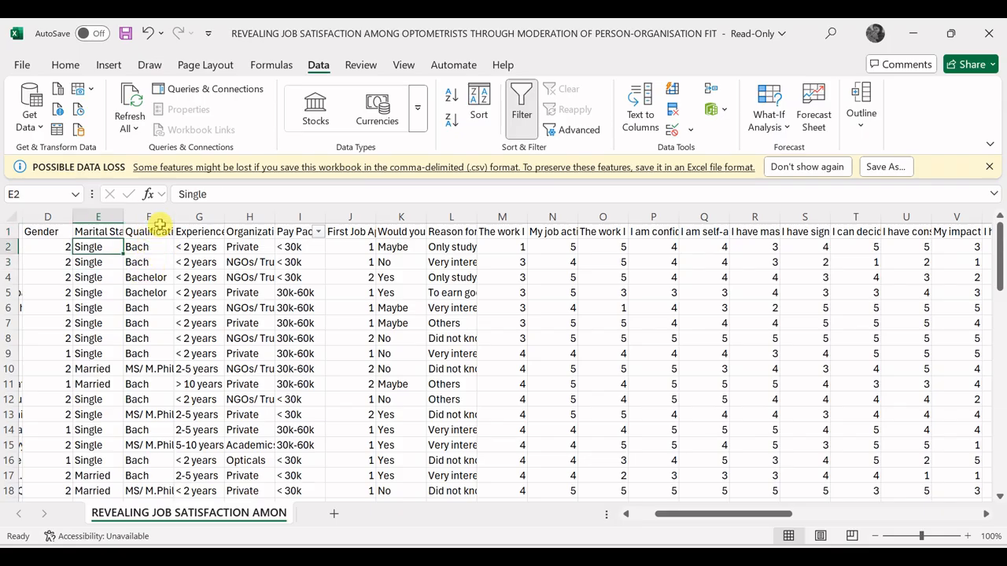
{"action": "key", "text": "Up"}
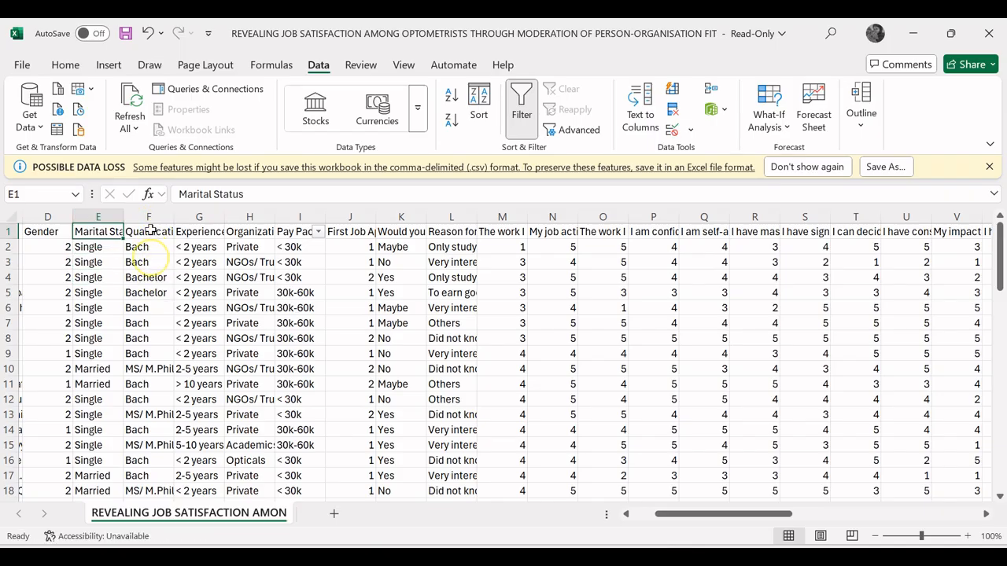
{"action": "left_click", "coordinate": [149, 229]}
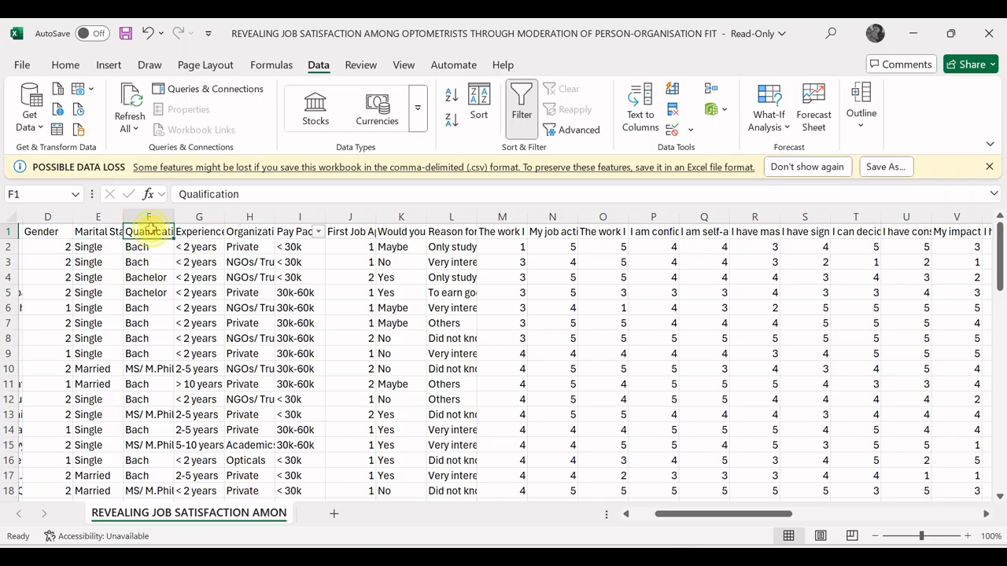
{"action": "key", "text": "Left"}
{"action": "key", "text": "ctrl+space"}
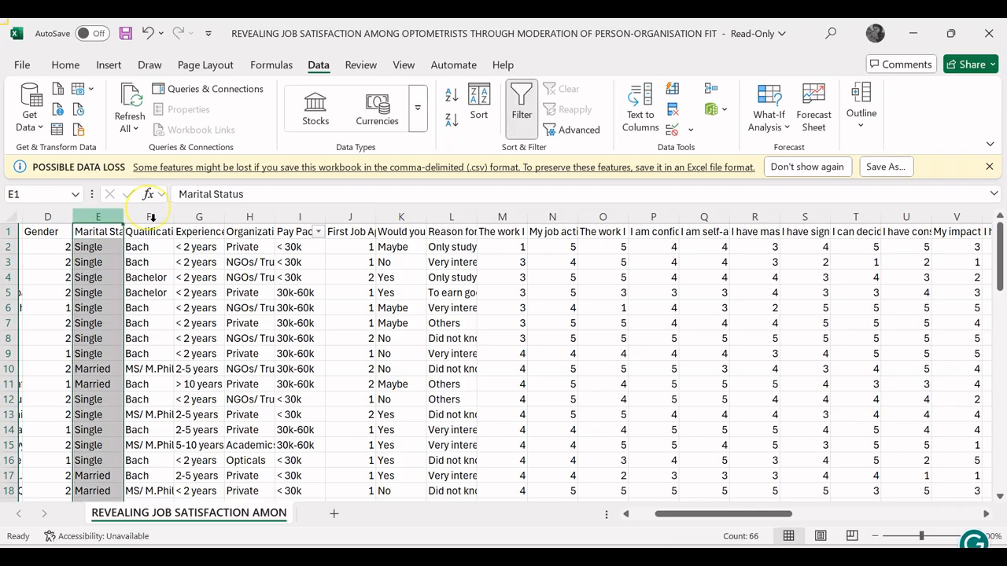
{"action": "key", "text": "Down"}
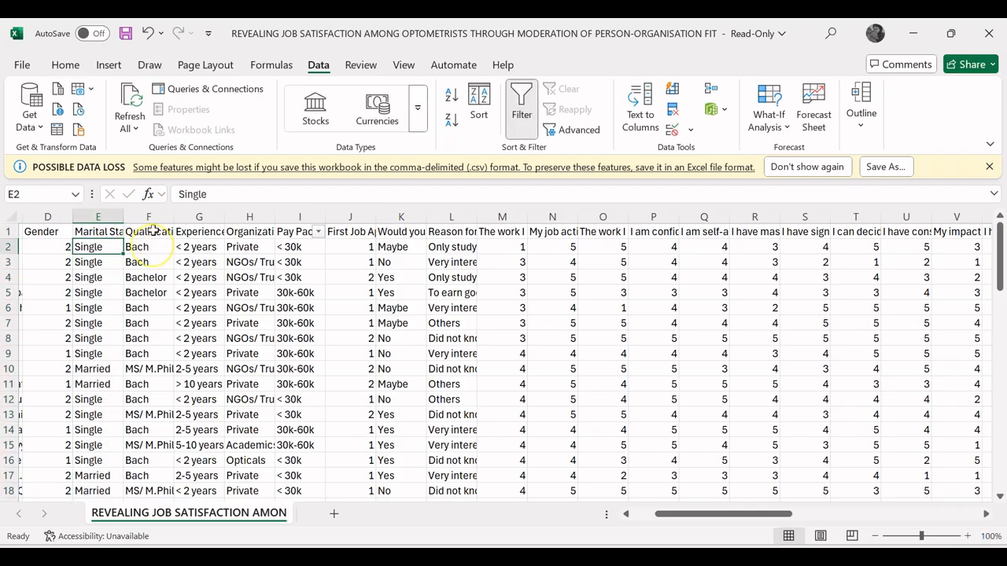
{"action": "key", "text": "Up"}
{"action": "key", "text": "ctrl+space"}
{"action": "left_click", "coordinate": [128, 226]}
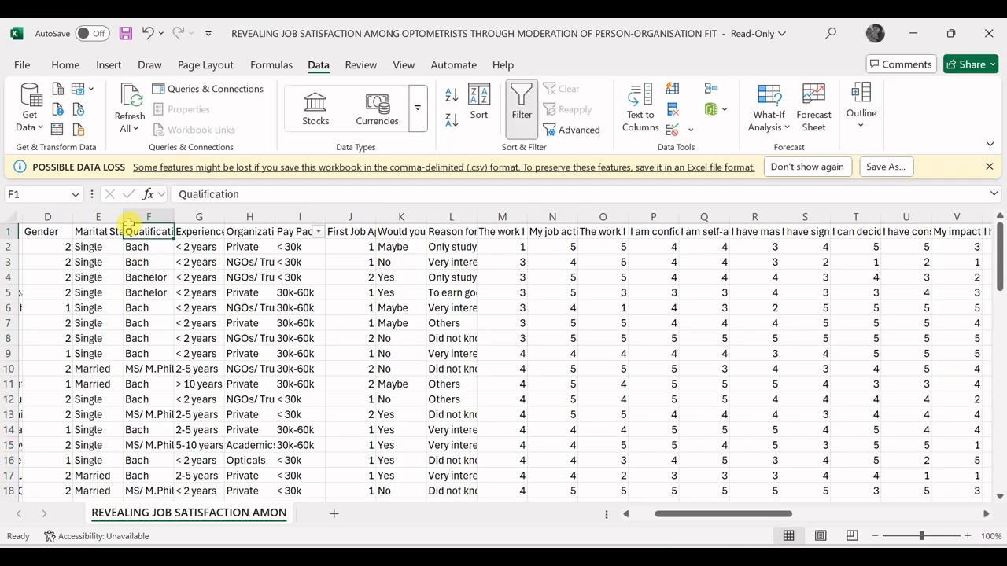
{"action": "key", "text": "Left"}
{"action": "key", "text": "ctrl+space"}
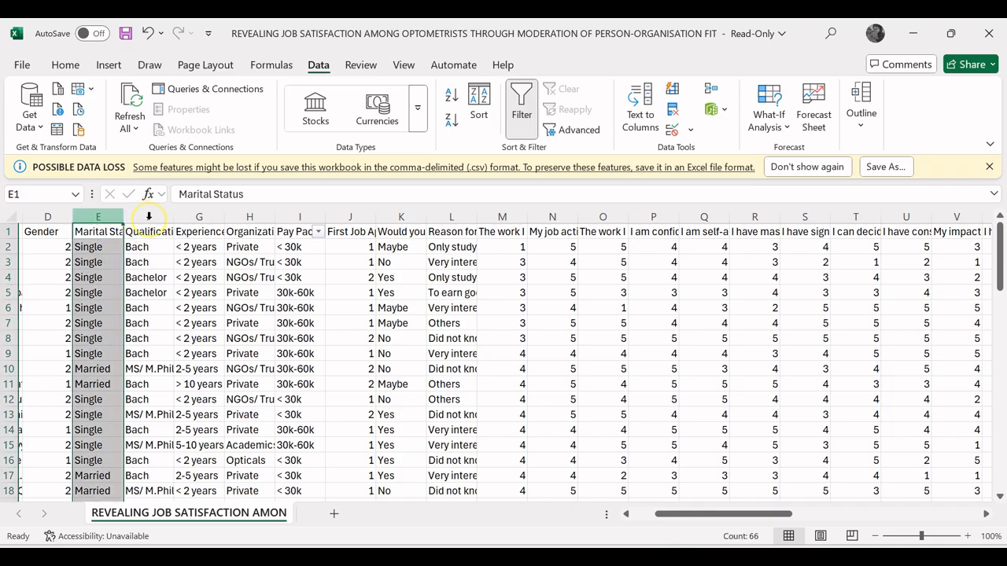
{"action": "key", "text": "Right"}
Step: Select the Qualification column and replace all "Bach" entries with "Bachelors", then close the dialog
{"action": "key", "text": "ctrl+space"}
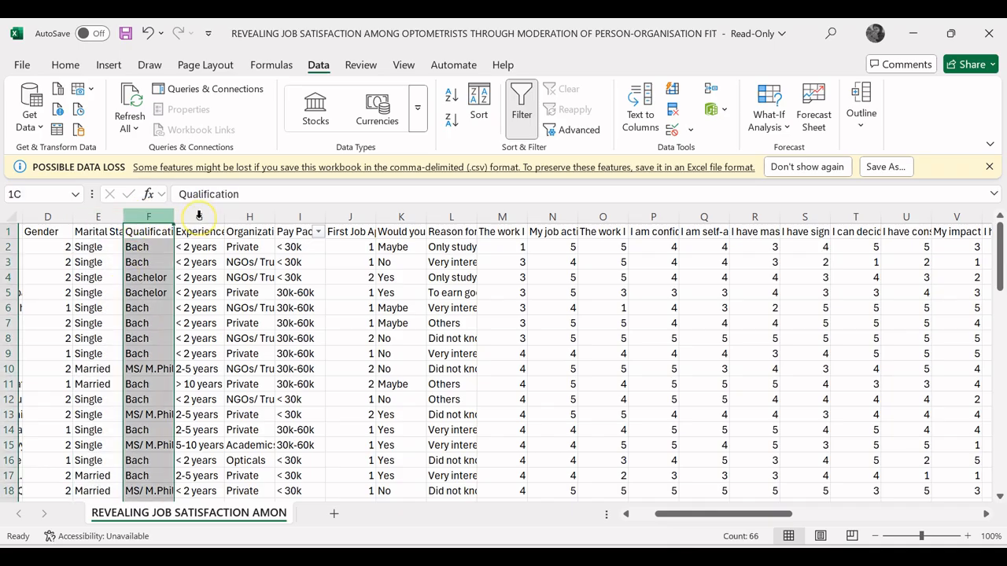
{"action": "key", "text": "ctrl+h"}
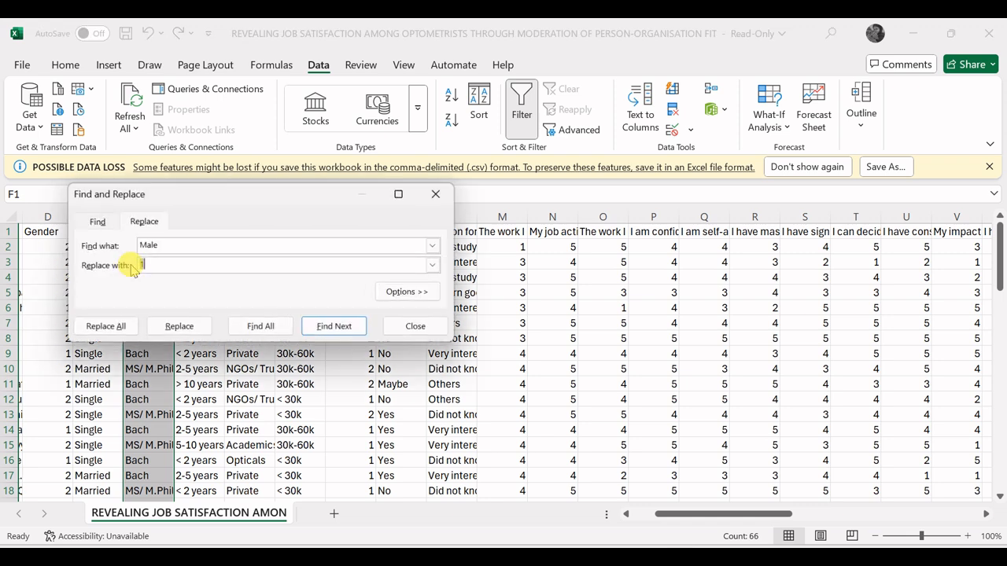
{"action": "key", "text": "Tab"}
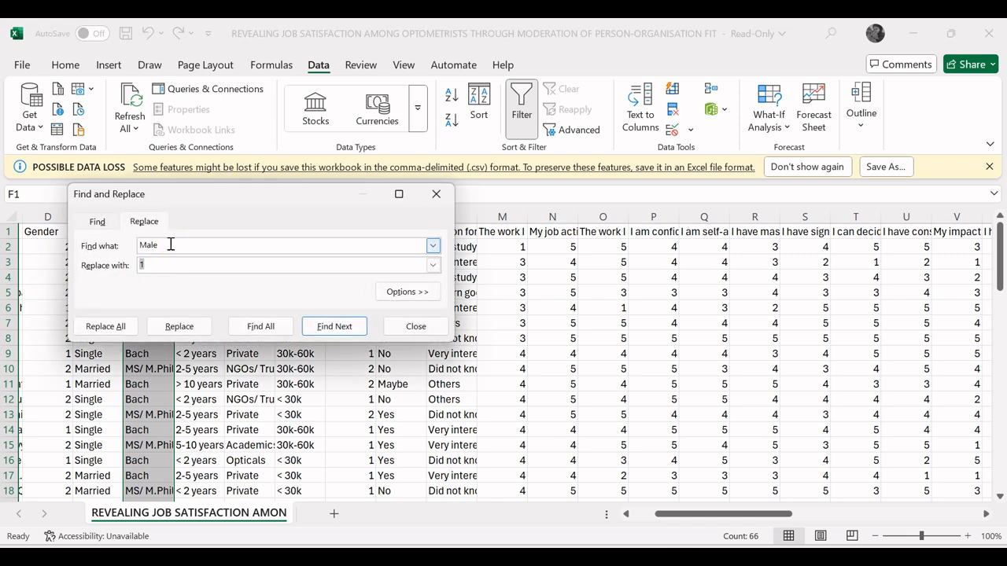
{"action": "left_click", "coordinate": [171, 245]}
{"action": "key", "text": "BackSpace"}
{"action": "key", "text": "BackSpace"}
{"action": "key", "text": "BackSpace"}
{"action": "left_click", "coordinate": [154, 263]}
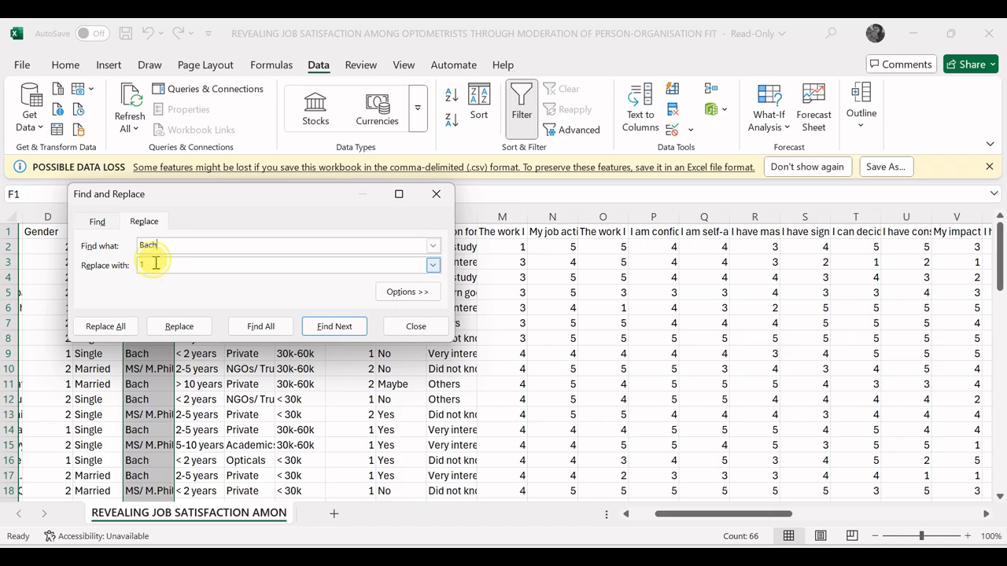
{"action": "key", "text": "BackSpace"}
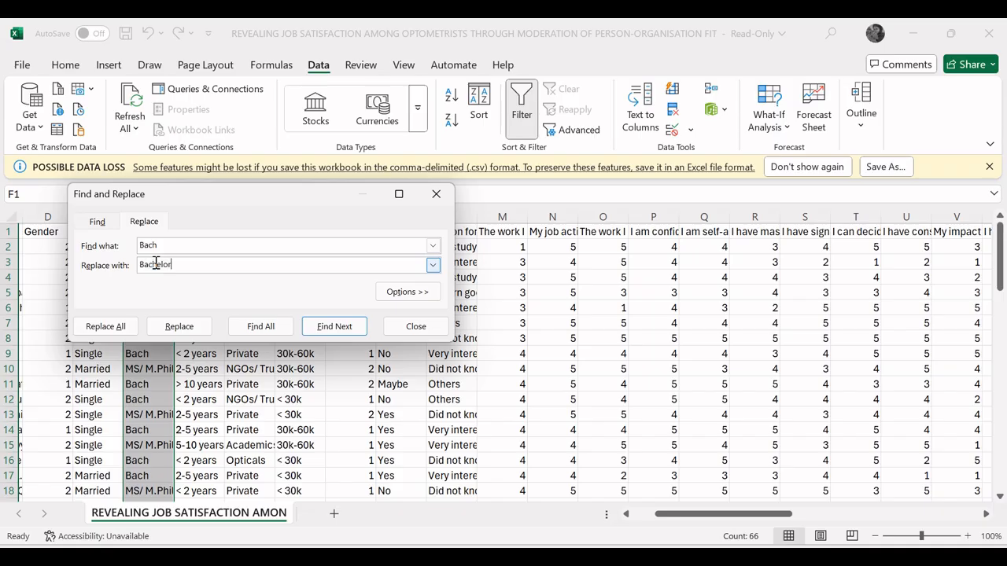
{"action": "type", "text": "Bachelors"}
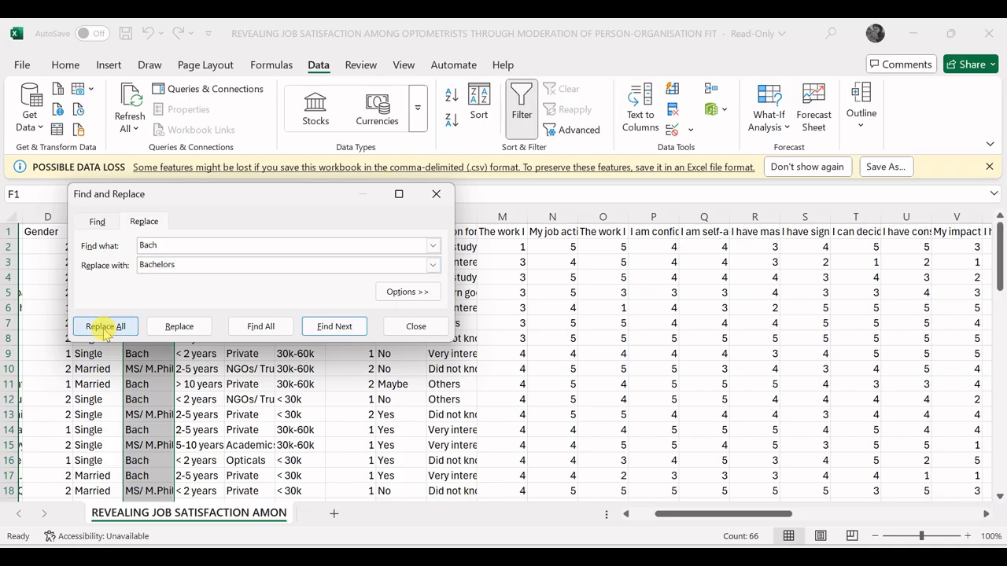
{"action": "left_click", "coordinate": [105, 325]}
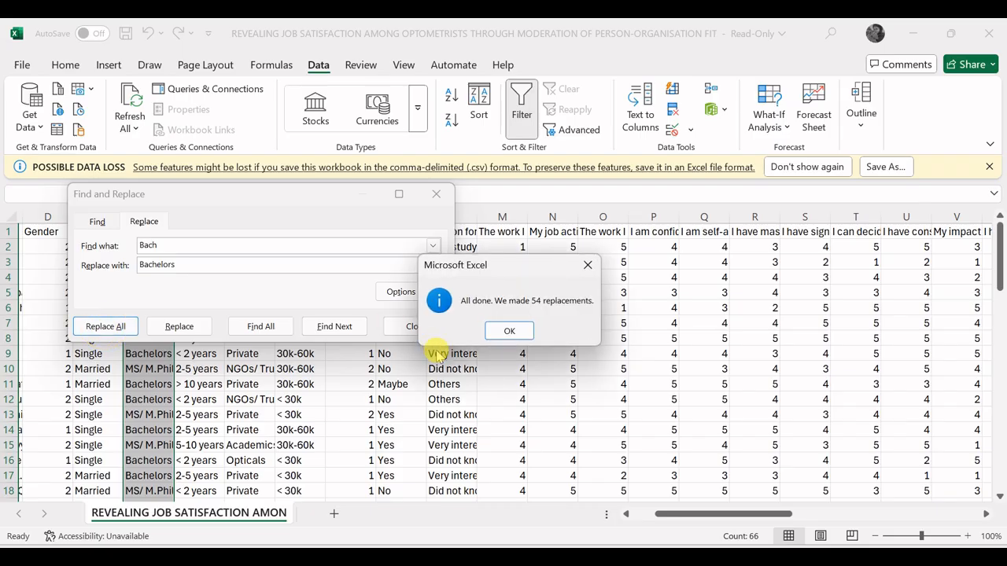
{"action": "left_click", "coordinate": [509, 331]}
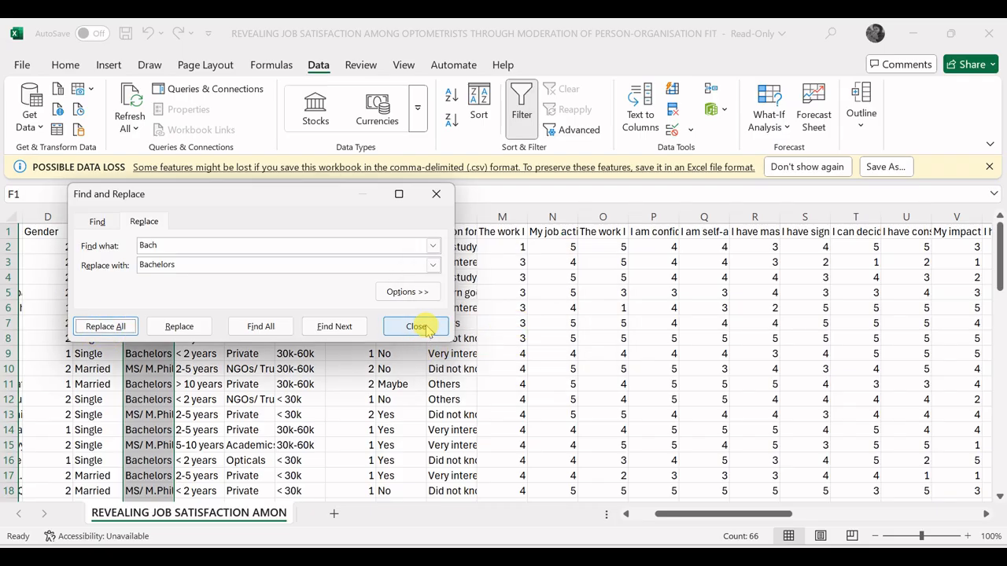
{"action": "left_click", "coordinate": [419, 327]}
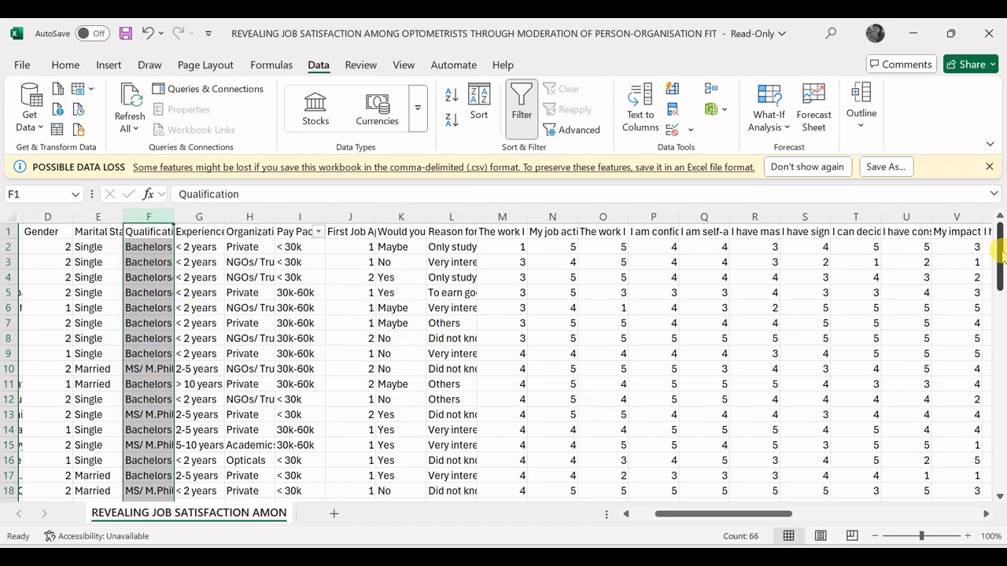
Step: Replace all "Bachelors" entries in the Qualification column with 1 and close the dialog
{"action": "left_click_drag", "start_coordinate": [1002, 251], "coordinate": [999, 245]}
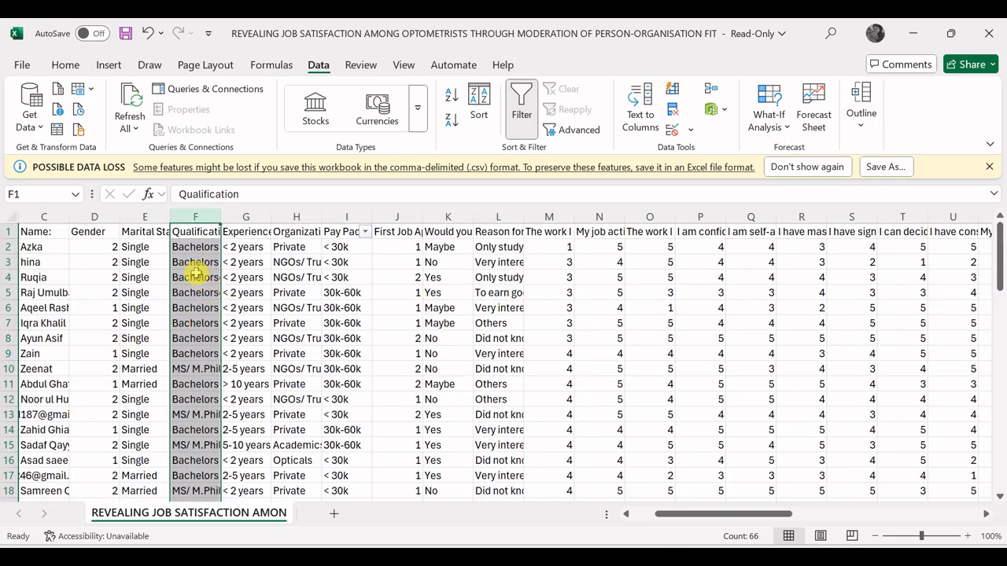
{"action": "key", "text": "ctrl+h"}
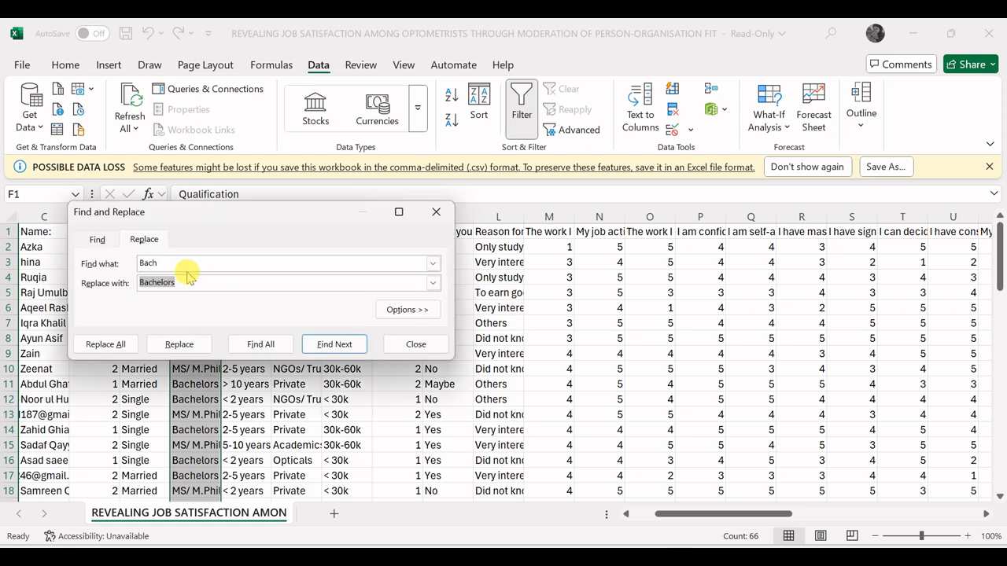
{"action": "left_click", "coordinate": [176, 263]}
{"action": "key", "text": "BackSpace"}
{"action": "key", "text": "BackSpace"}
{"action": "key", "text": "BackSpace"}
{"action": "key", "text": "BackSpace"}
{"action": "left_click", "coordinate": [178, 281]}
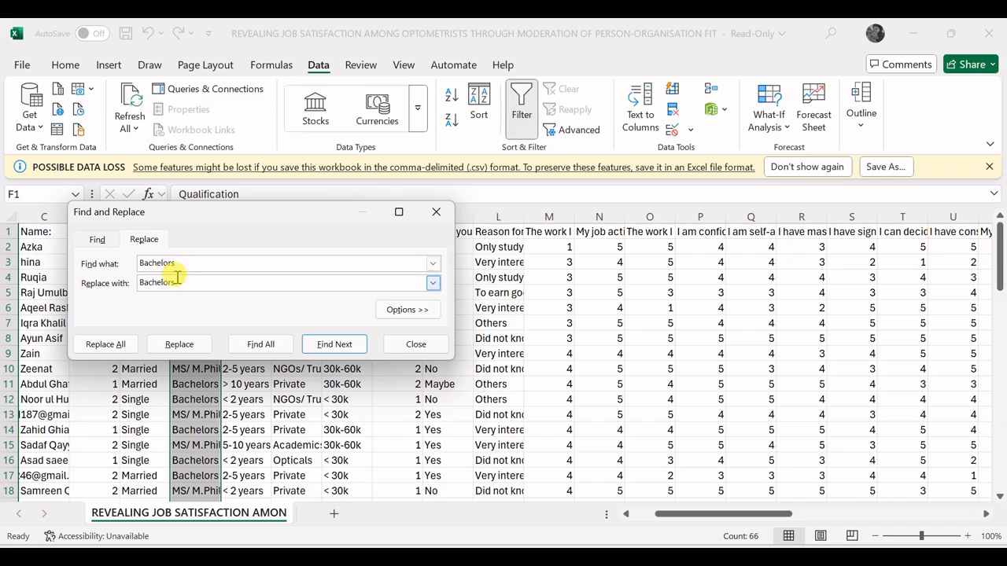
{"action": "key", "text": "BackSpace"}
{"action": "key", "text": "BackSpace"}
{"action": "key", "text": "BackSpace"}
{"action": "key", "text": "BackSpace"}
{"action": "key", "text": "BackSpace"}
{"action": "key", "text": "BackSpace"}
{"action": "key", "text": "BackSpace"}
{"action": "key", "text": "BackSpace"}
{"action": "key", "text": "BackSpace"}
{"action": "left_click", "coordinate": [105, 345]}
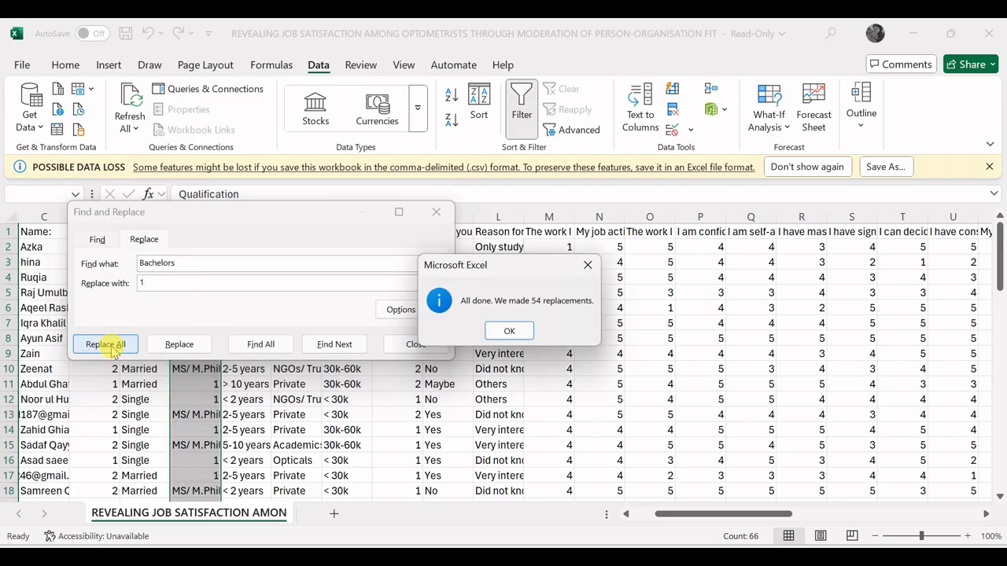
{"action": "left_click", "coordinate": [512, 331]}
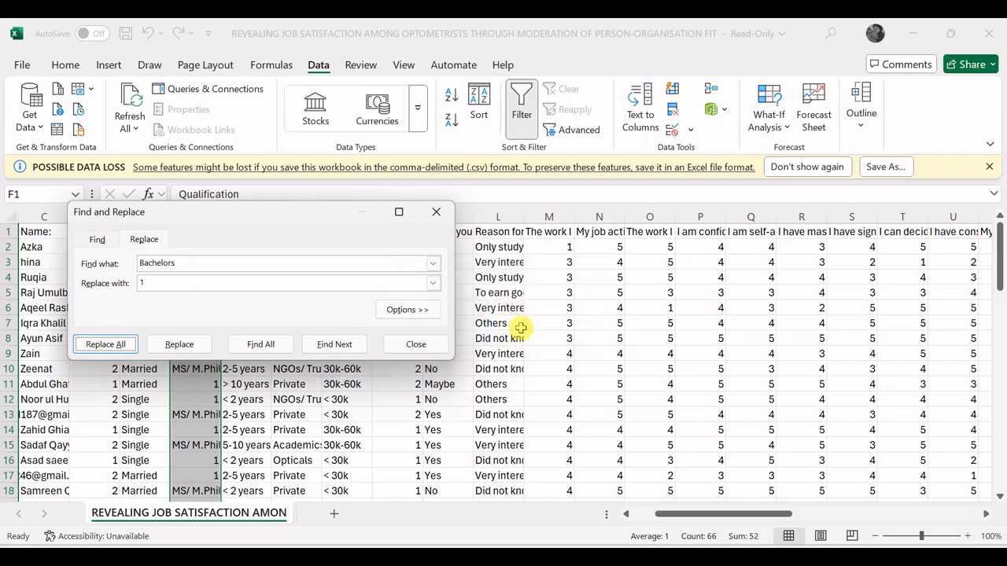
{"action": "left_click", "coordinate": [436, 211]}
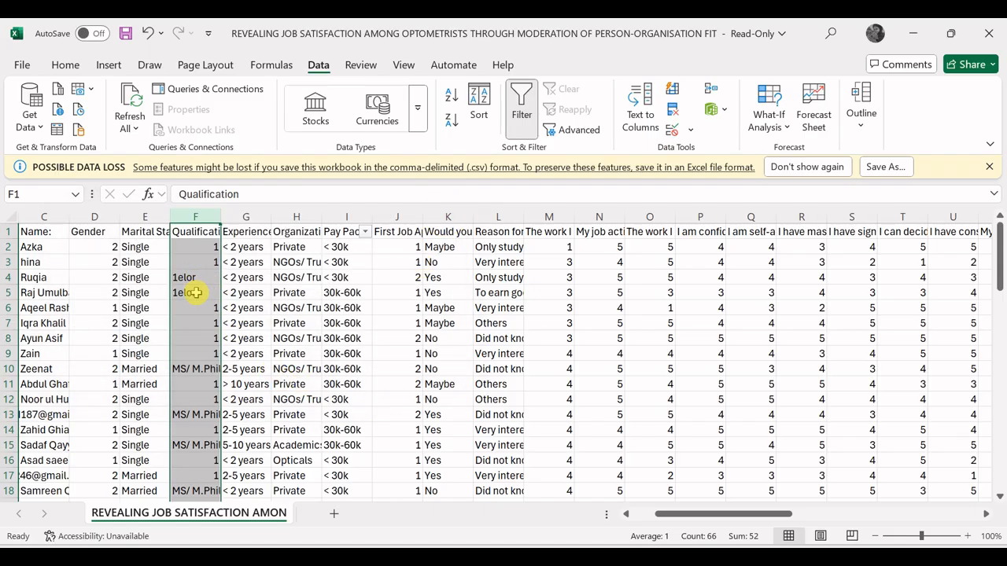
Step: Replace the remaining "1elor" entries in the Qualification column with 1 and close the dialog
{"action": "left_click", "coordinate": [195, 292]}
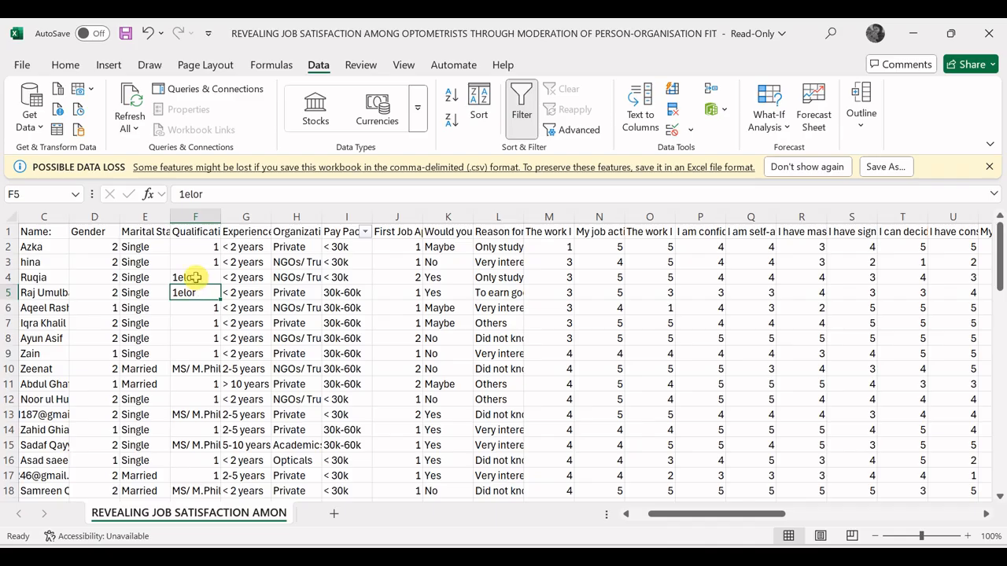
{"action": "left_click", "coordinate": [194, 277]}
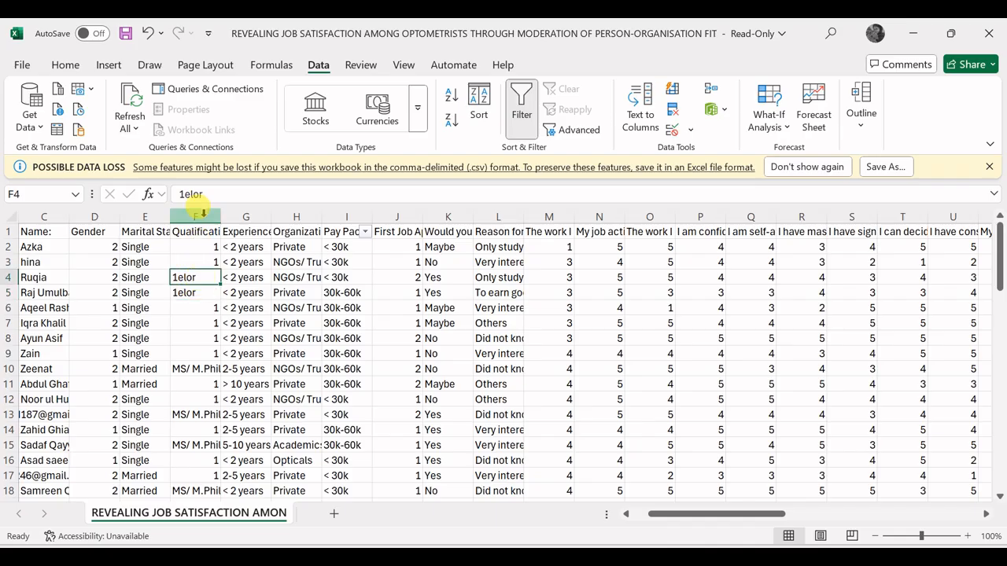
{"action": "left_click", "coordinate": [203, 232]}
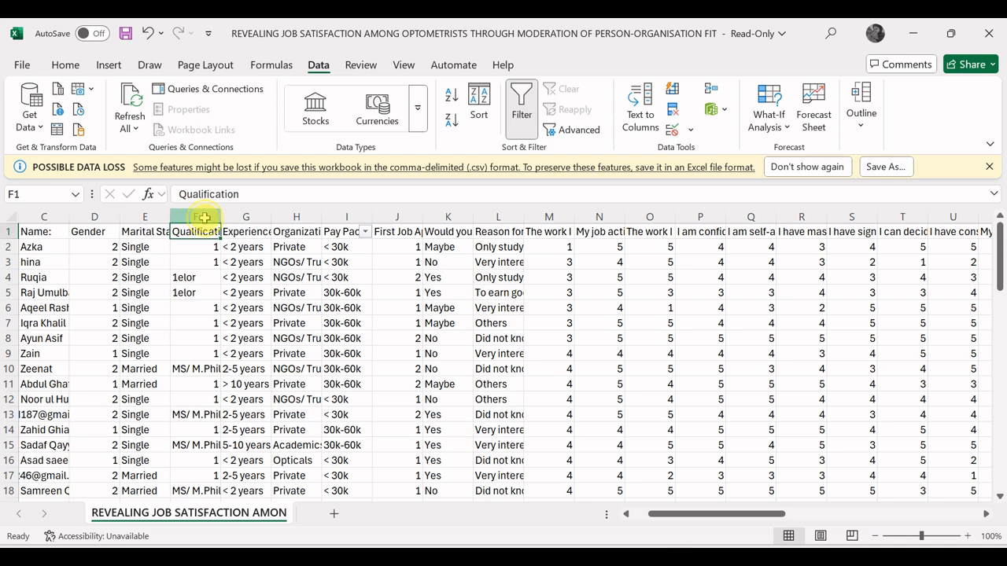
{"action": "left_click", "coordinate": [204, 217]}
{"action": "key", "text": "ctrl+h"}
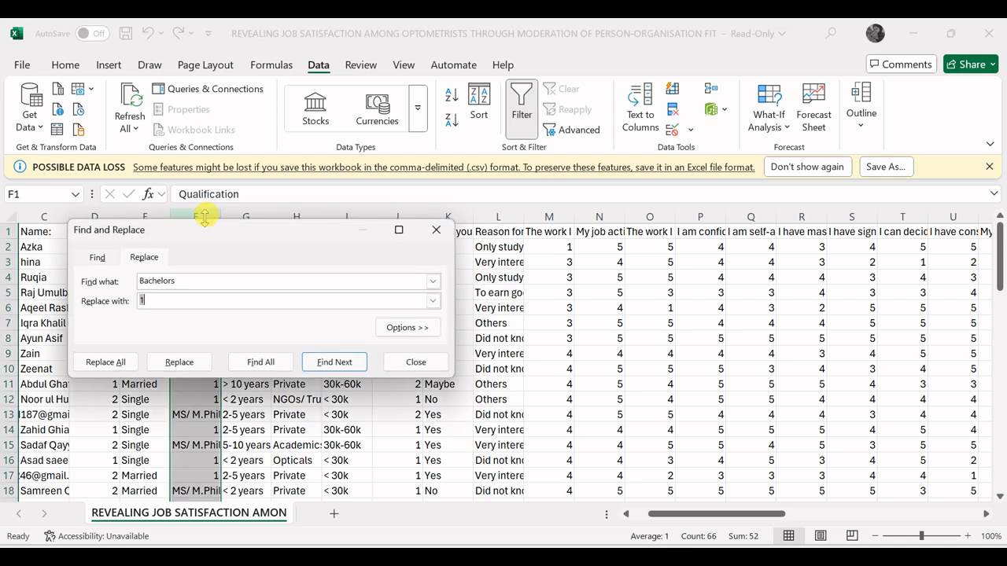
{"action": "left_click", "coordinate": [179, 277]}
{"action": "key", "text": "BackSpace"}
{"action": "key", "text": "BackSpace"}
{"action": "key", "text": "BackSpace"}
{"action": "key", "text": "BackSpace"}
{"action": "key", "text": "BackSpace"}
{"action": "key", "text": "BackSpace"}
{"action": "key", "text": "BackSpace"}
{"action": "key", "text": "BackSpace"}
{"action": "key", "text": "BackSpace"}
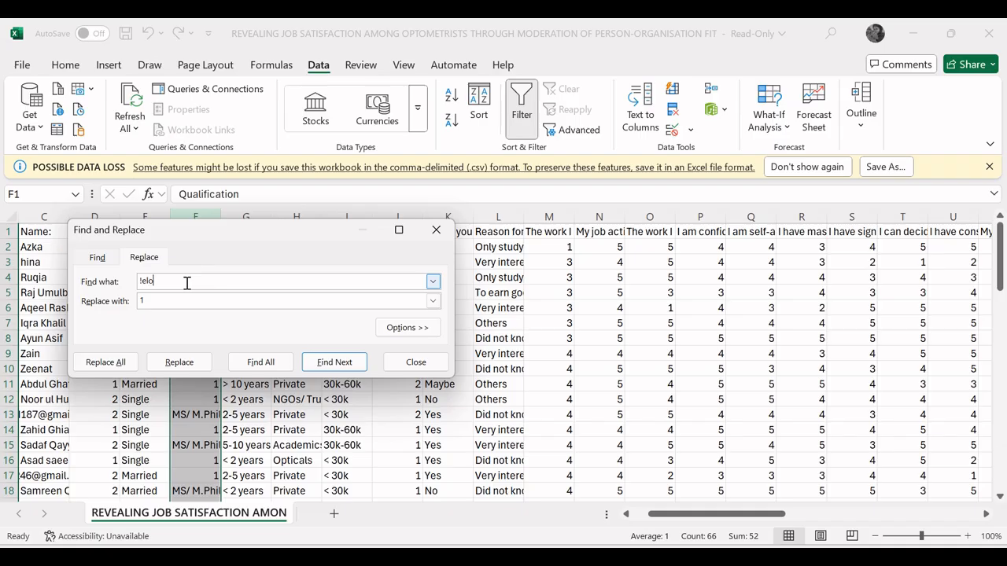
{"action": "left_click", "coordinate": [142, 281]}
{"action": "key", "text": "BackSpace"}
{"action": "type", "text": "1"}
{"action": "left_click", "coordinate": [114, 361]}
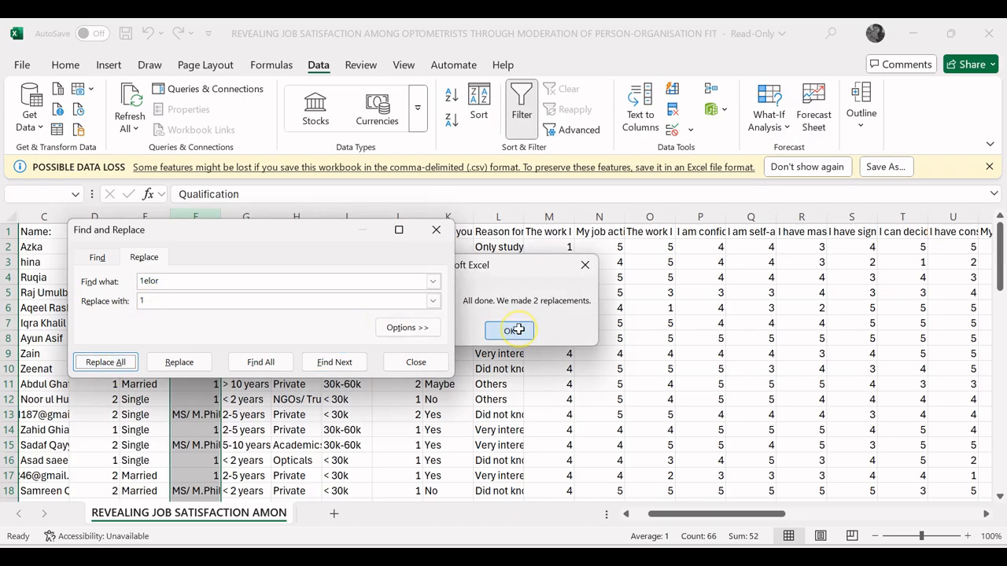
{"action": "left_click", "coordinate": [511, 330]}
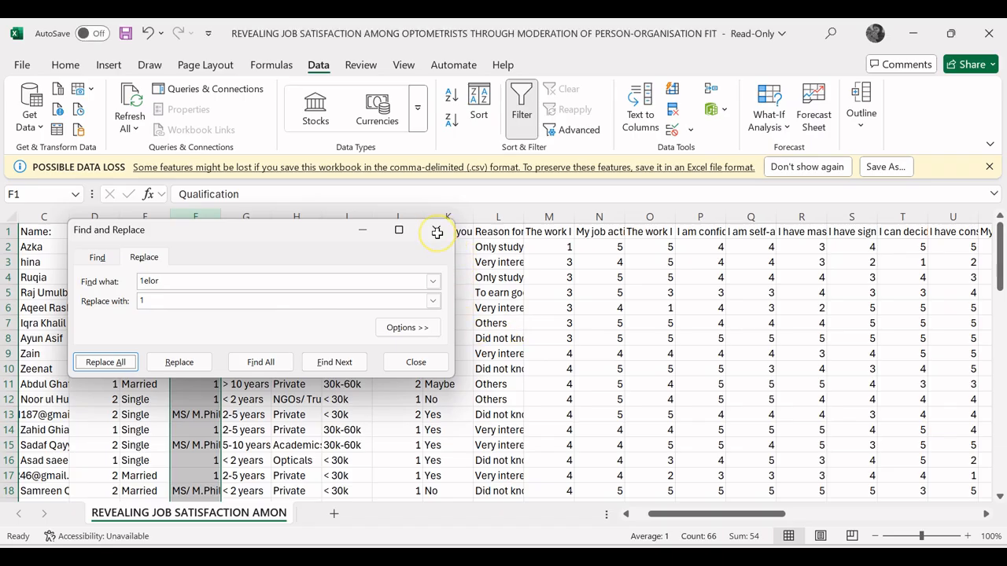
{"action": "left_click", "coordinate": [436, 229]}
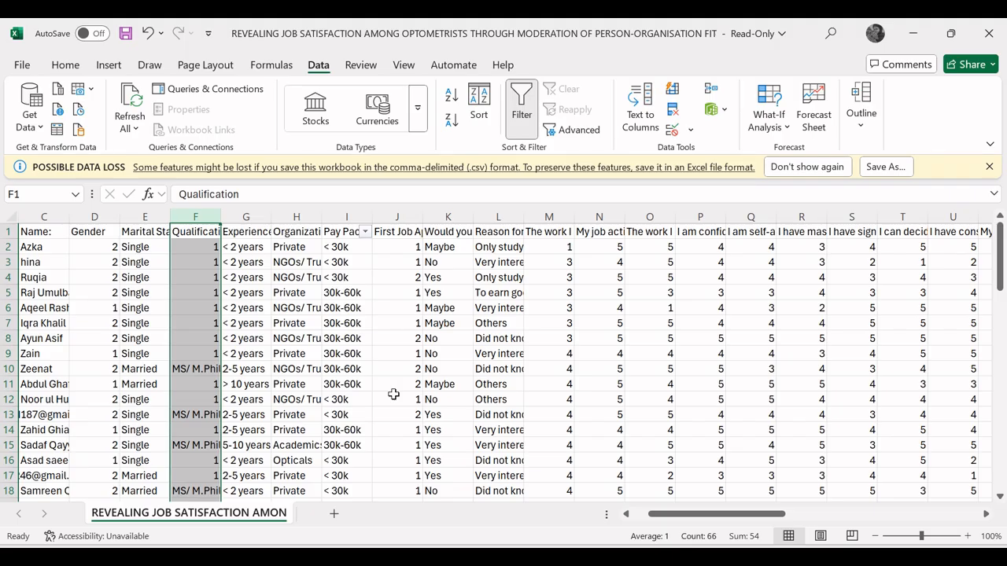
{"action": "left_click", "coordinate": [23, 69]}
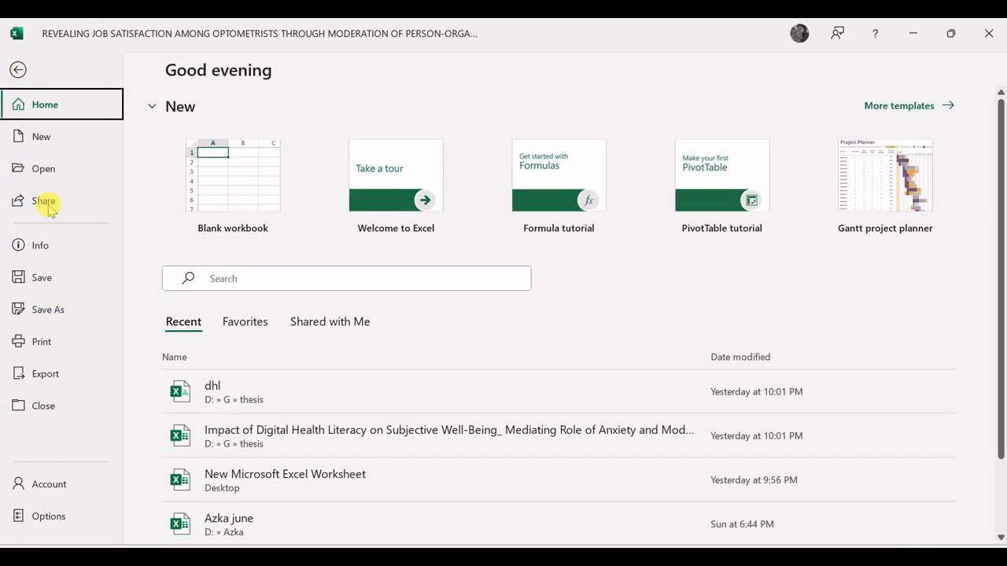
{"action": "left_click", "coordinate": [16, 71]}
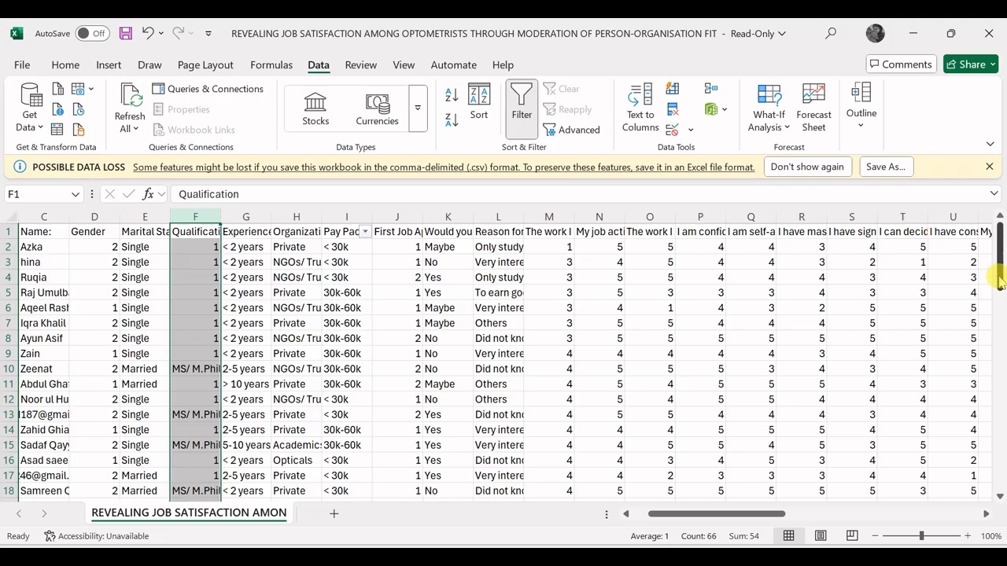
{"action": "left_click_drag", "start_coordinate": [1001, 283], "coordinate": [999, 293]}
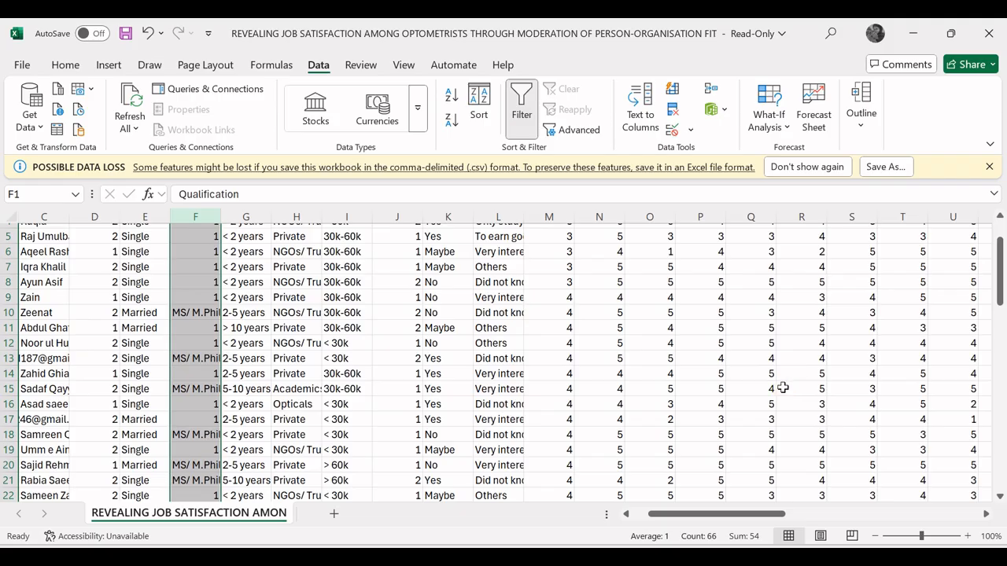